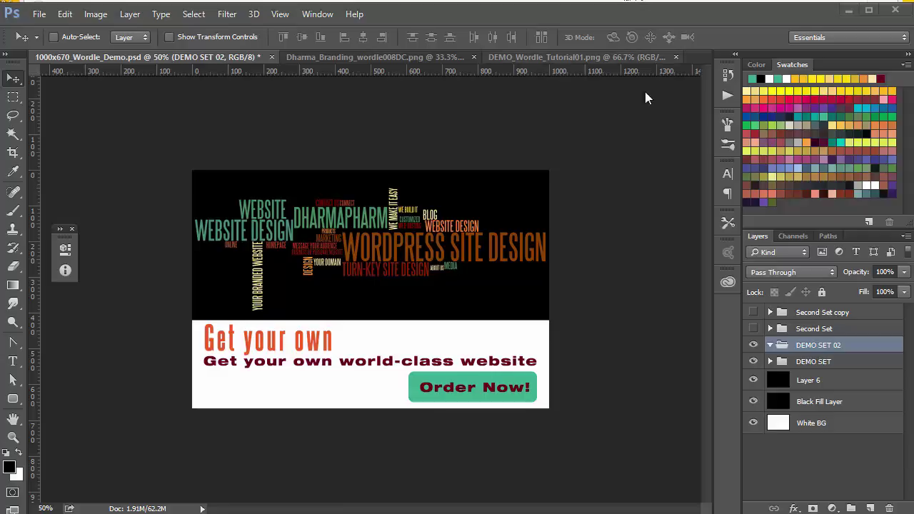
Step: Preview the Second Set and Second Set copy layer groups, and leave them and the DEMO SET group hidden
left_click(671, 109)
key("ctrl+0")
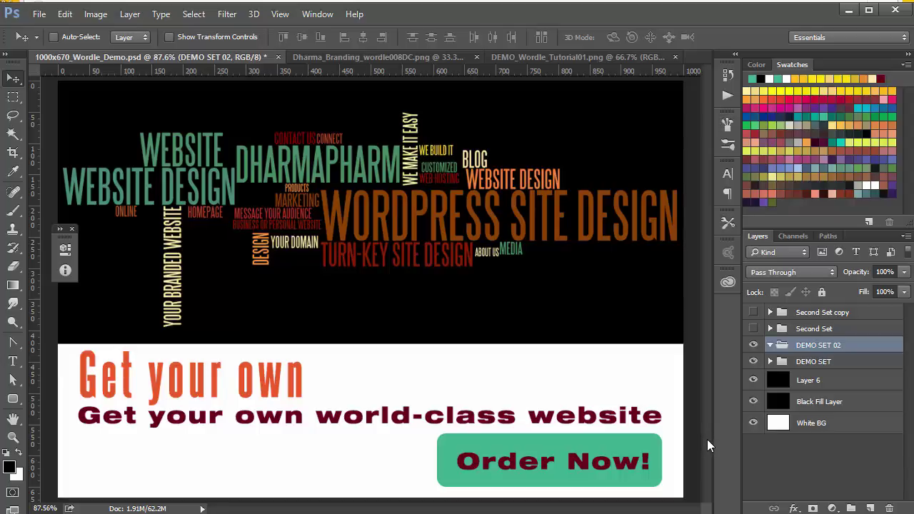
left_click(754, 329)
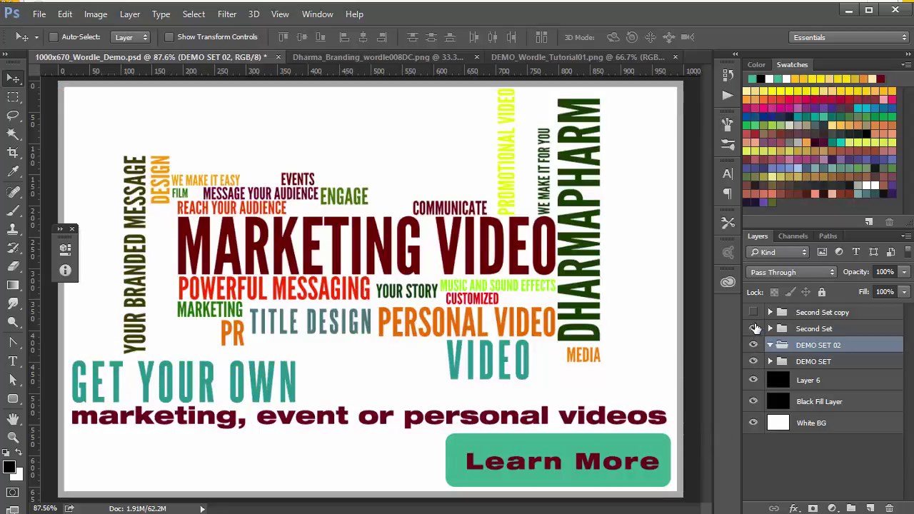
left_click(753, 312)
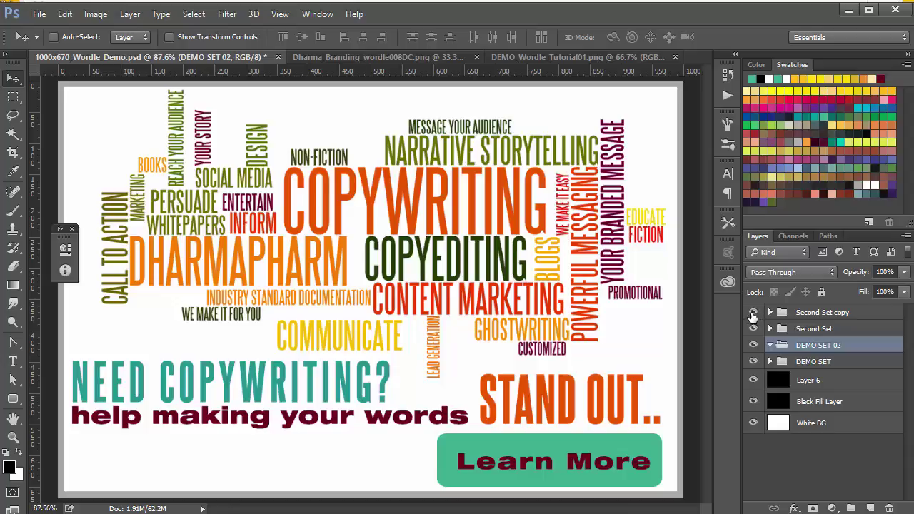
left_click(754, 312)
left_click(754, 328)
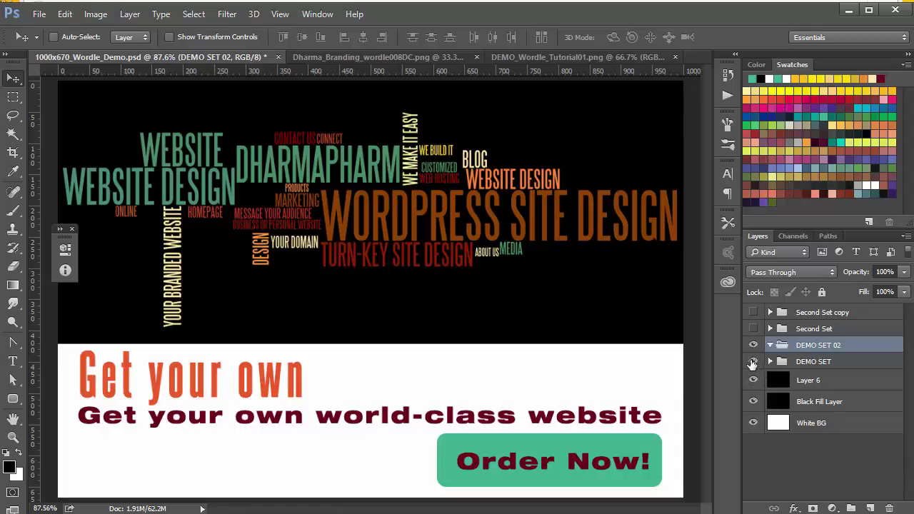
left_click(754, 363)
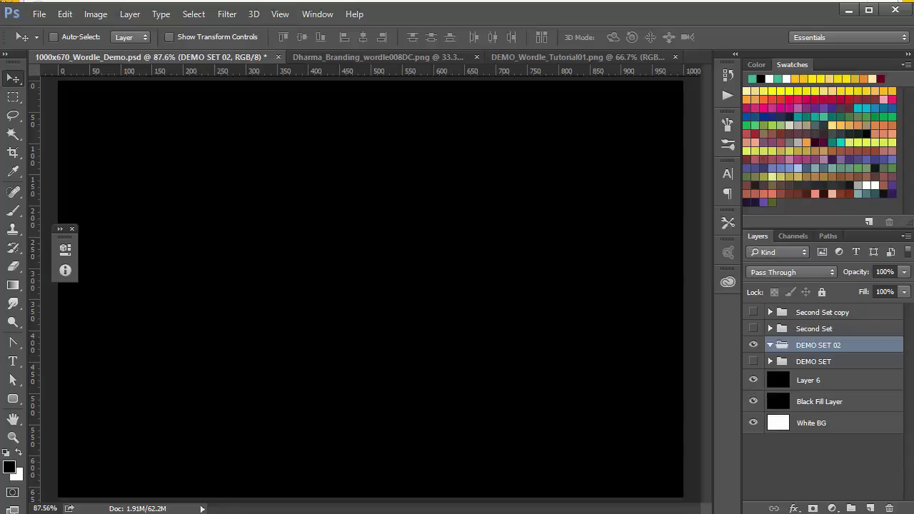
Step: Paste the WORDPRESS SITE keyword list from Notepad into Wordle Advanced in the browser as weighted words and generate the word cloud
key("alt+Tab")
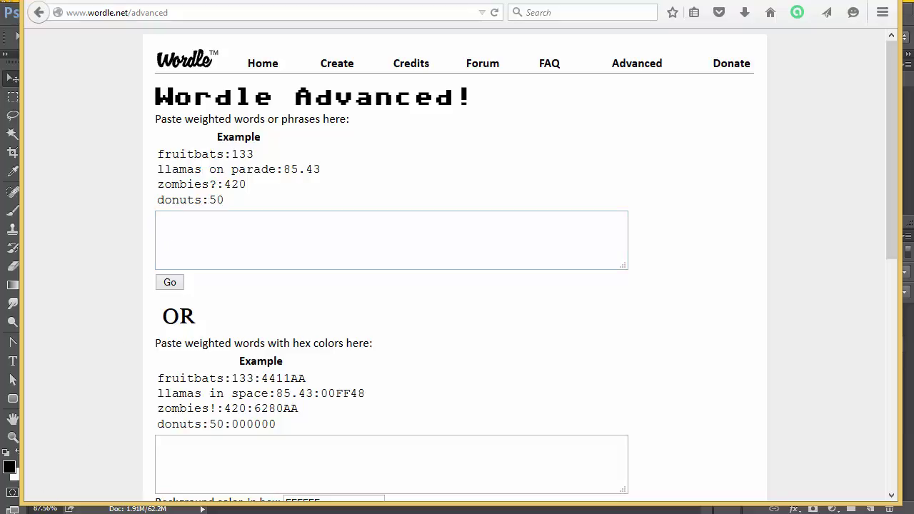
key("alt+Tab")
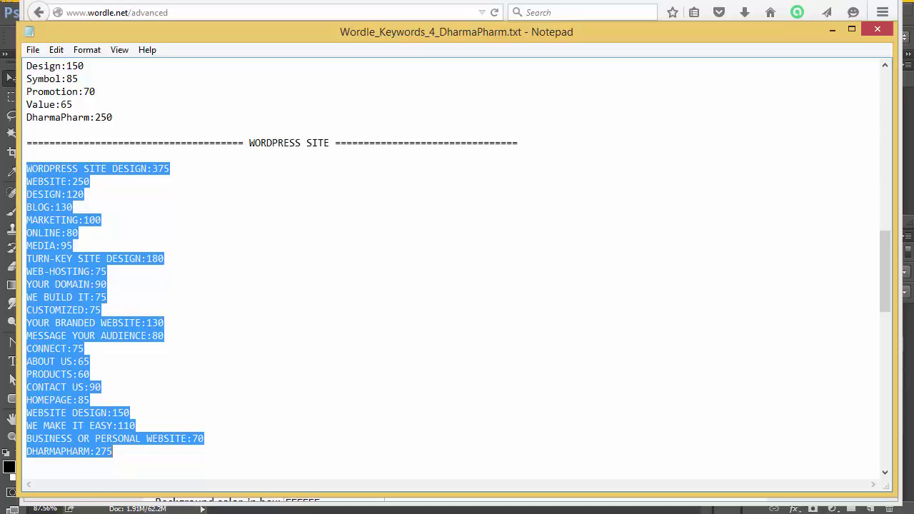
key("alt+Tab")
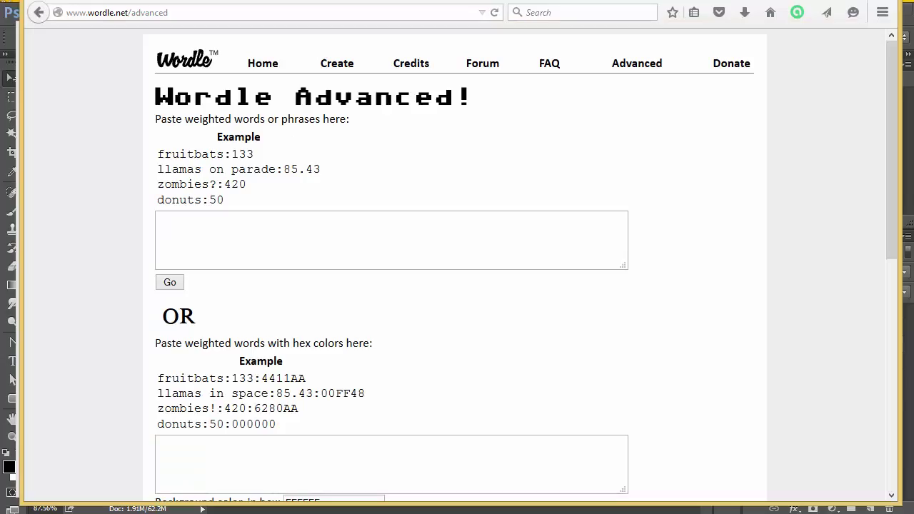
left_click(182, 222)
key("ctrl+v")
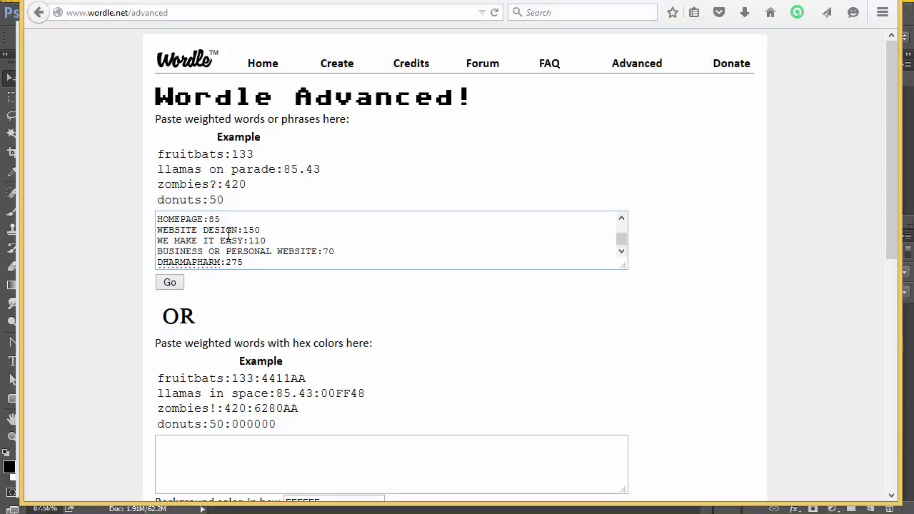
left_click(170, 282)
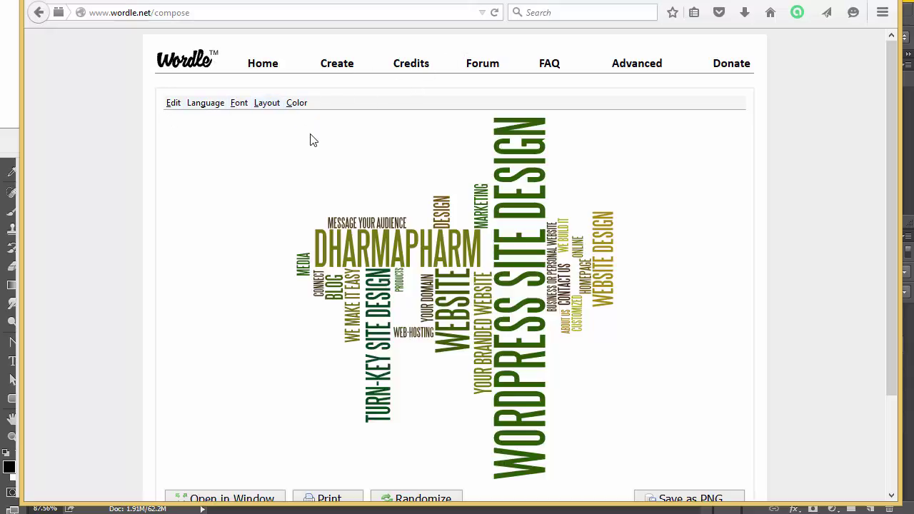
Step: Set the word cloud's layout to Mostly Horizontal and, after trying Chilled Summer, apply the Firenze color palette
left_click(265, 104)
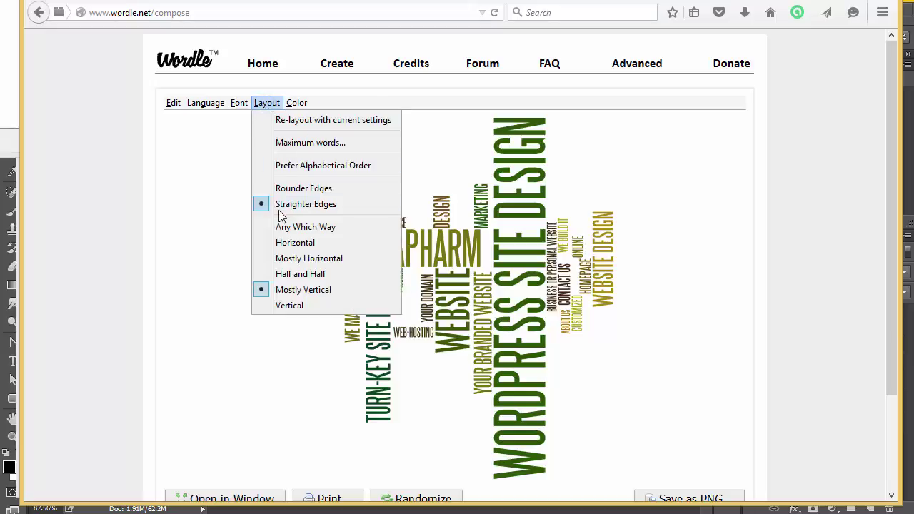
left_click(306, 262)
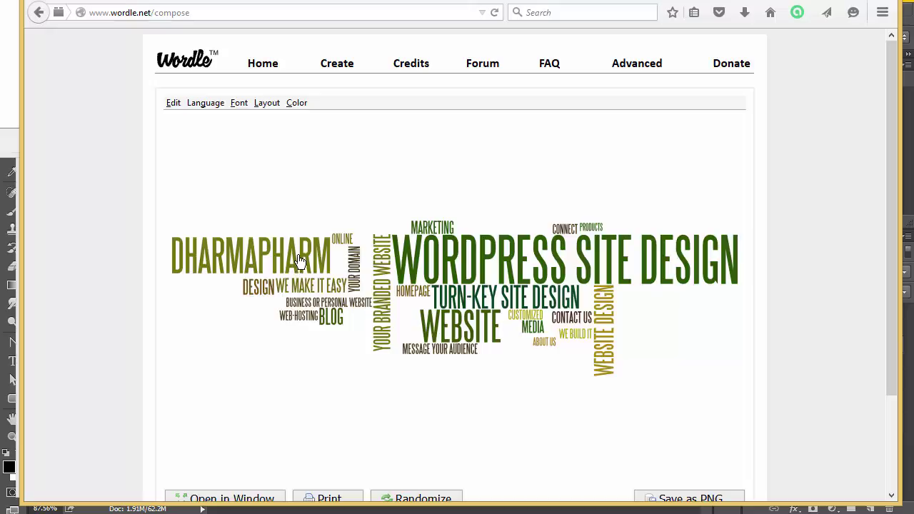
left_click(297, 106)
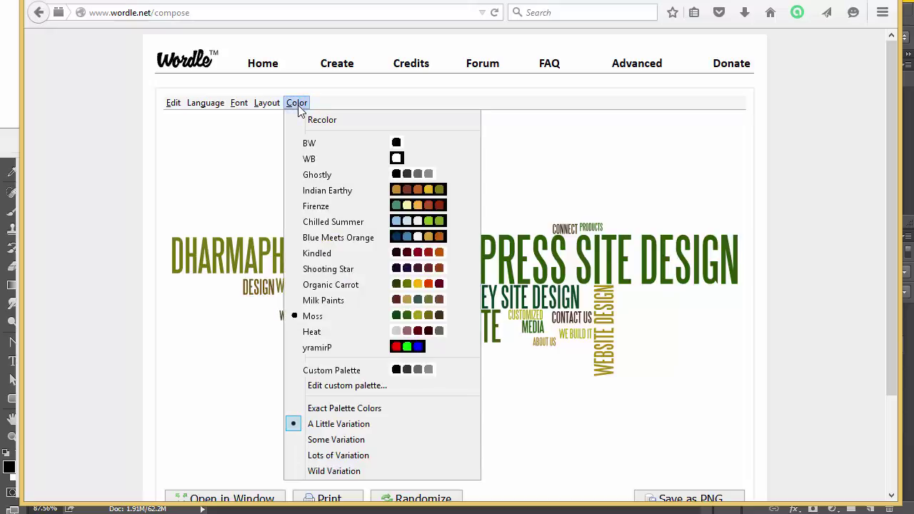
left_click(320, 224)
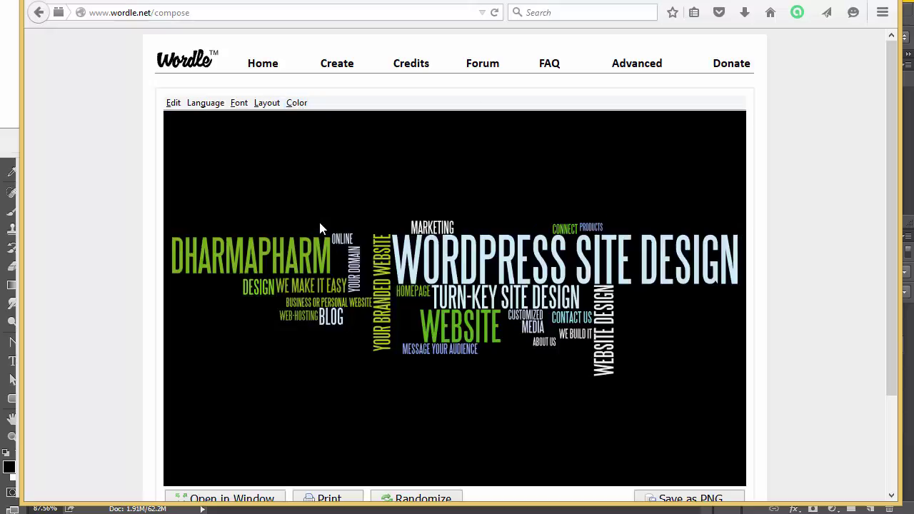
left_click(299, 104)
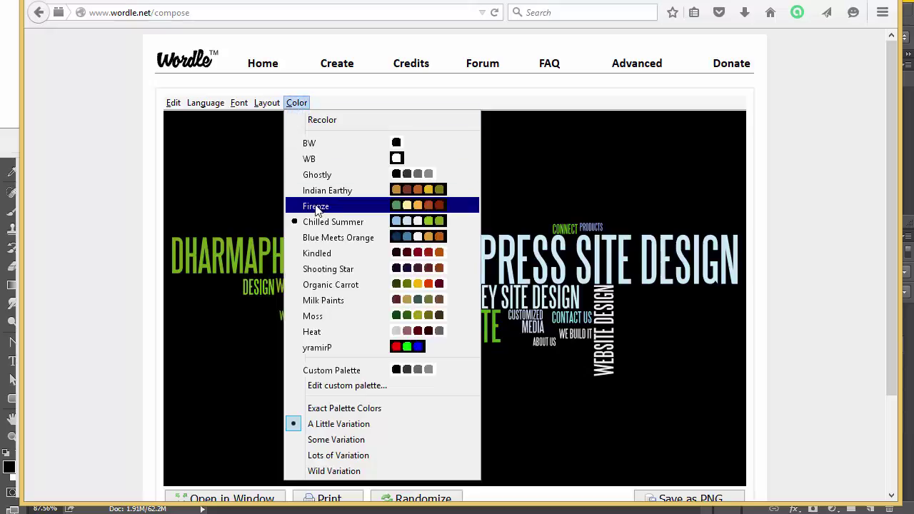
left_click(319, 208)
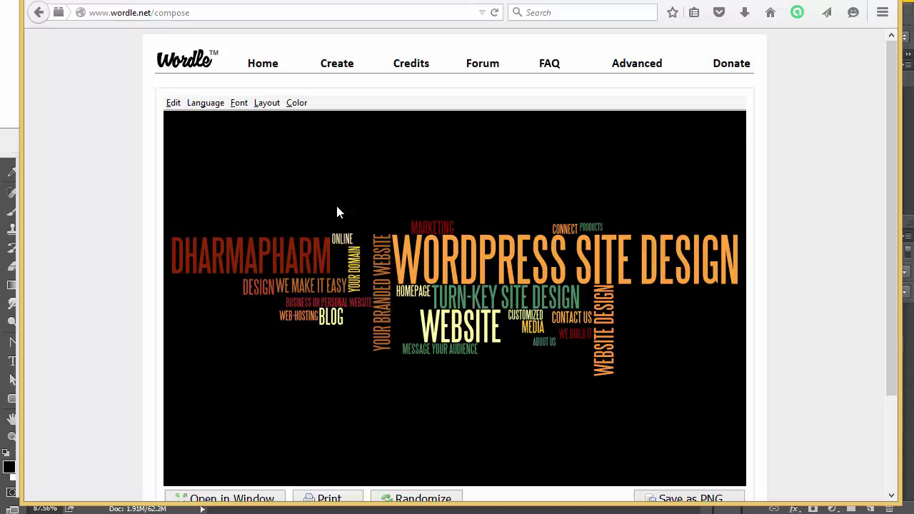
Step: Try the Alpha Fridge Magnets All Cap font on the word cloud and return to Steelfish
left_click(240, 104)
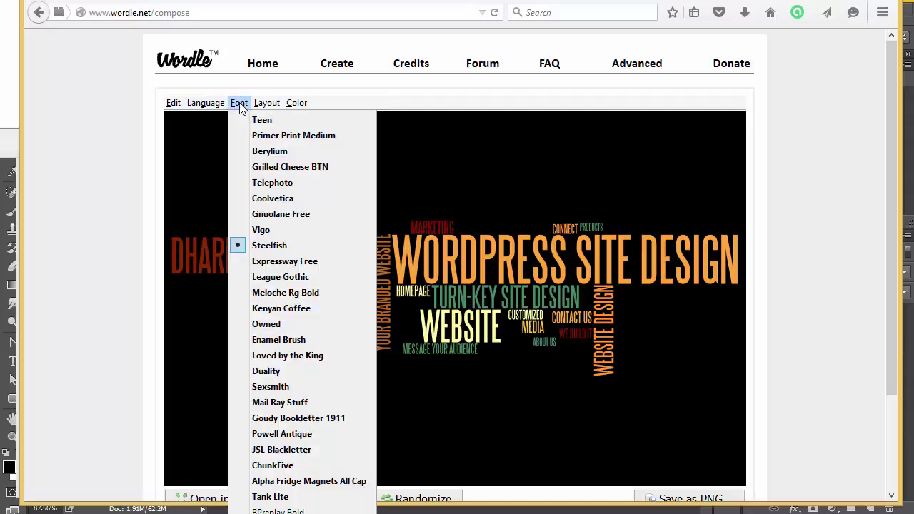
left_click(239, 104)
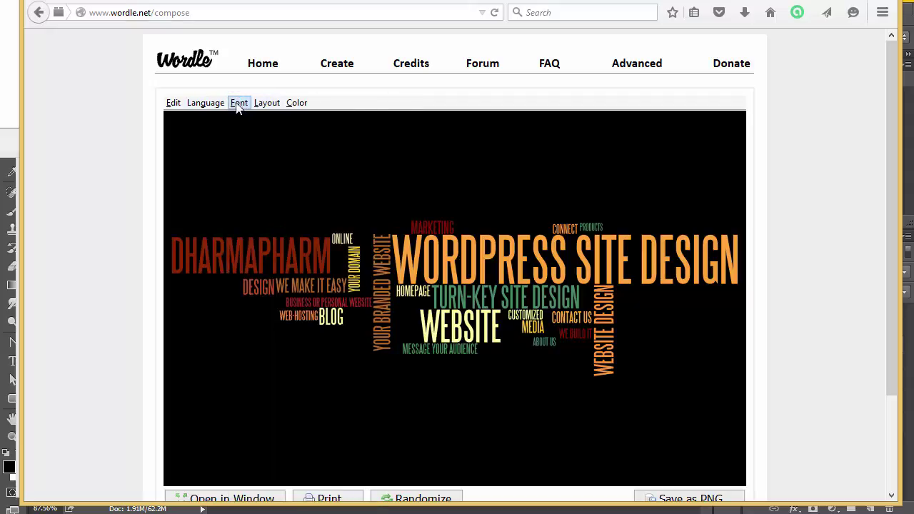
left_click(240, 107)
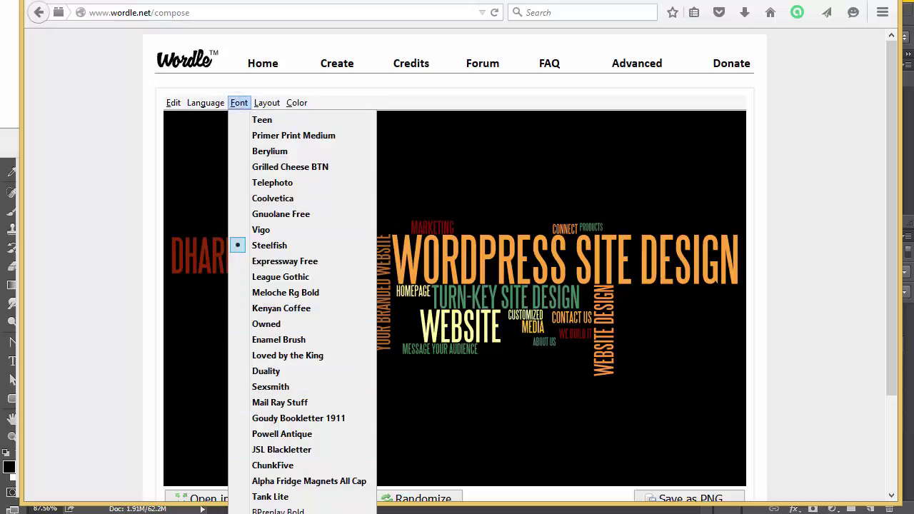
left_click(289, 482)
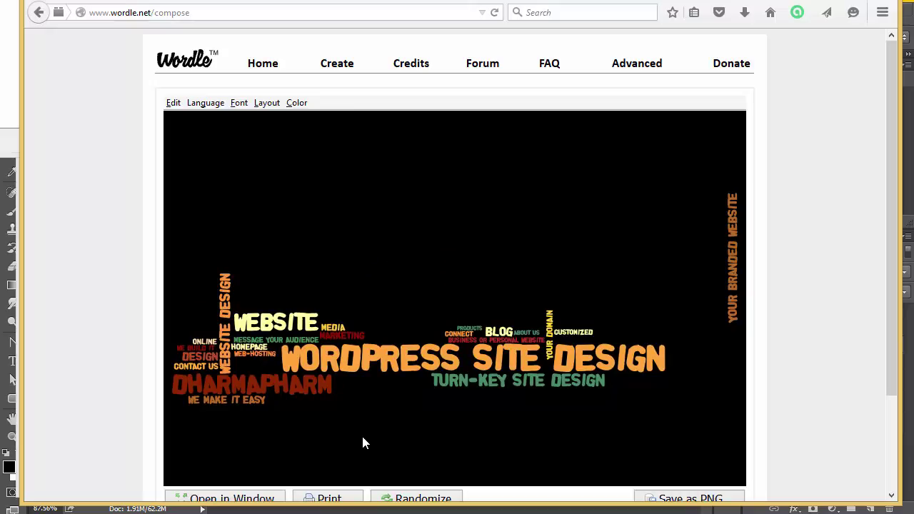
left_click(239, 104)
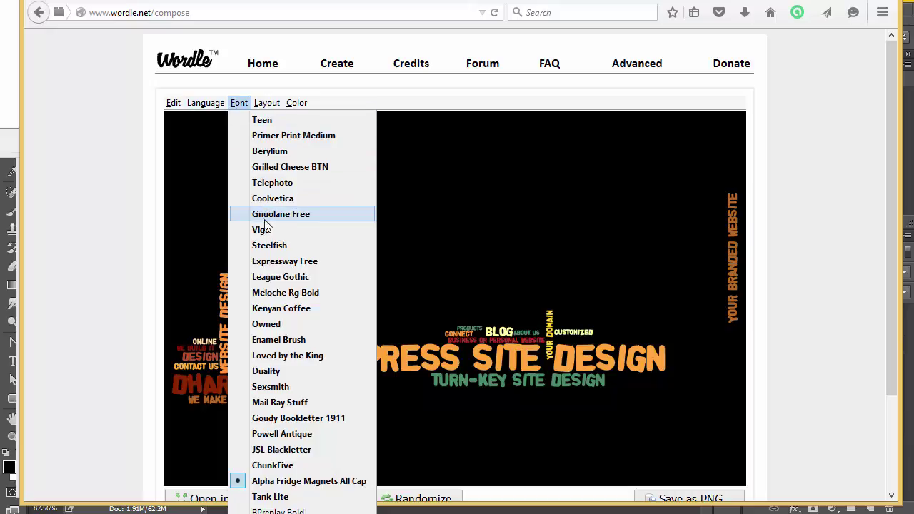
left_click(269, 246)
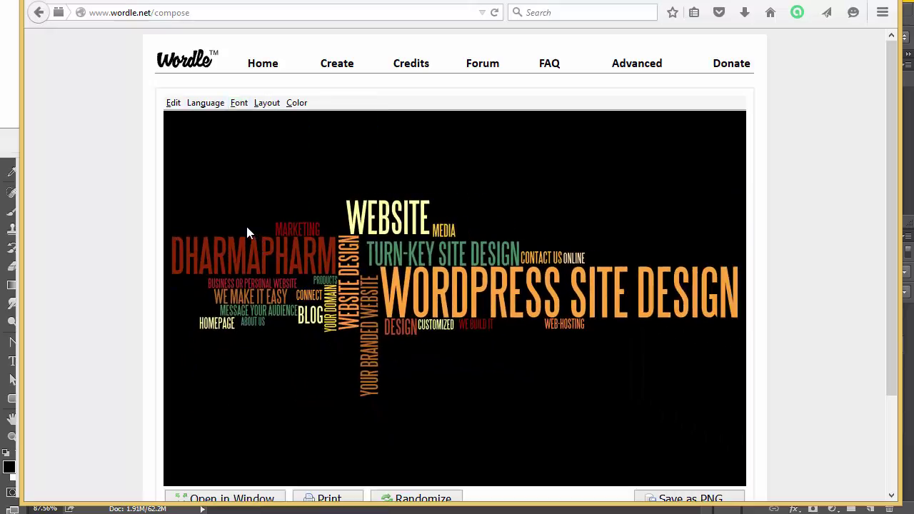
Step: Re-layout the word cloud four times with the current settings to get a different arrangement
left_click(268, 103)
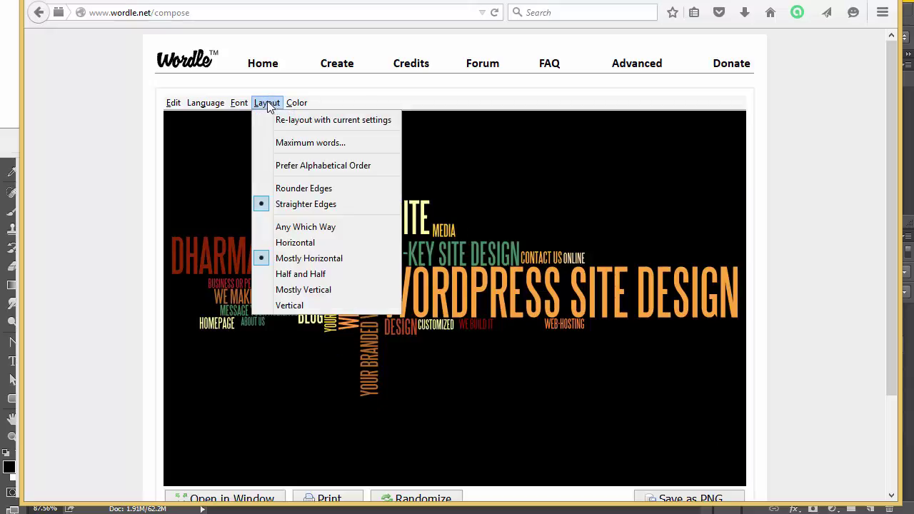
left_click(285, 120)
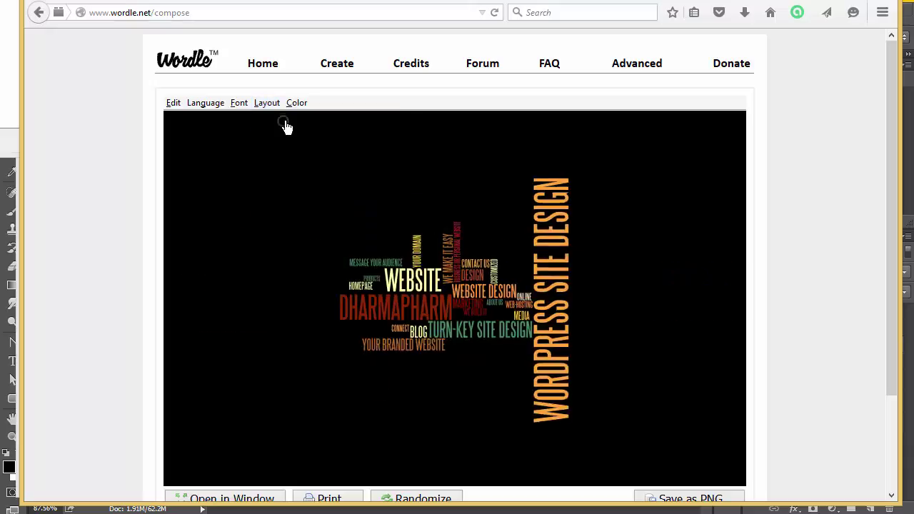
left_click(273, 103)
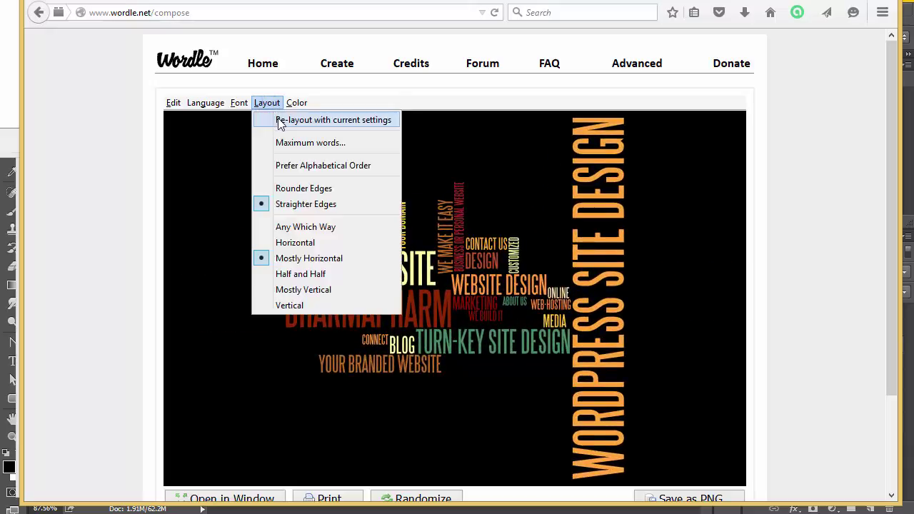
left_click(279, 120)
left_click(267, 103)
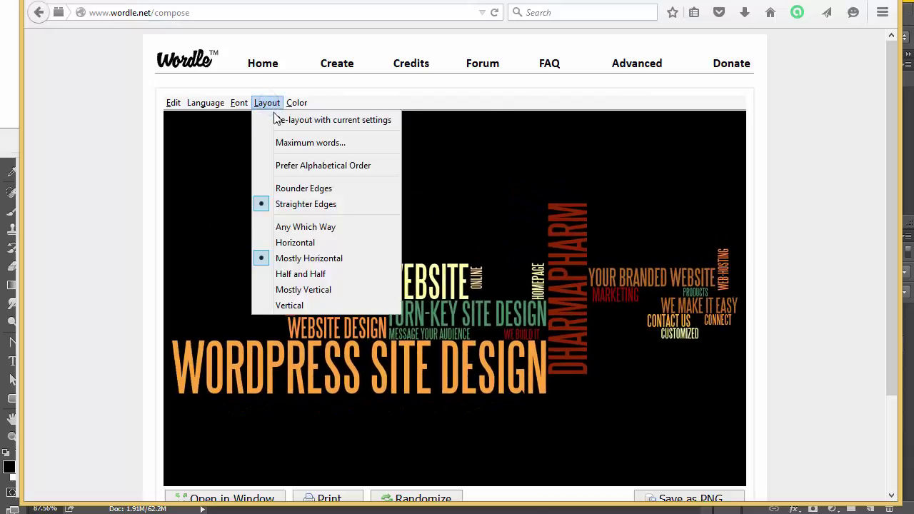
left_click(278, 119)
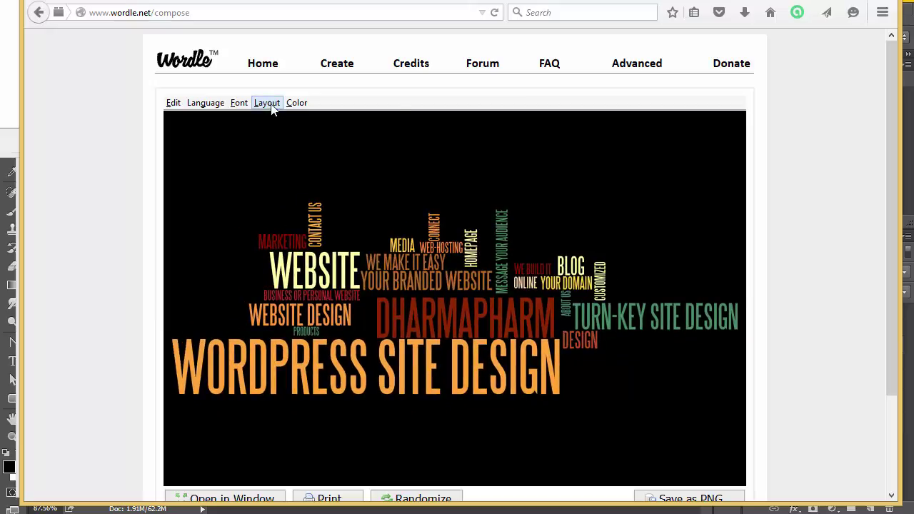
left_click(272, 104)
left_click(278, 122)
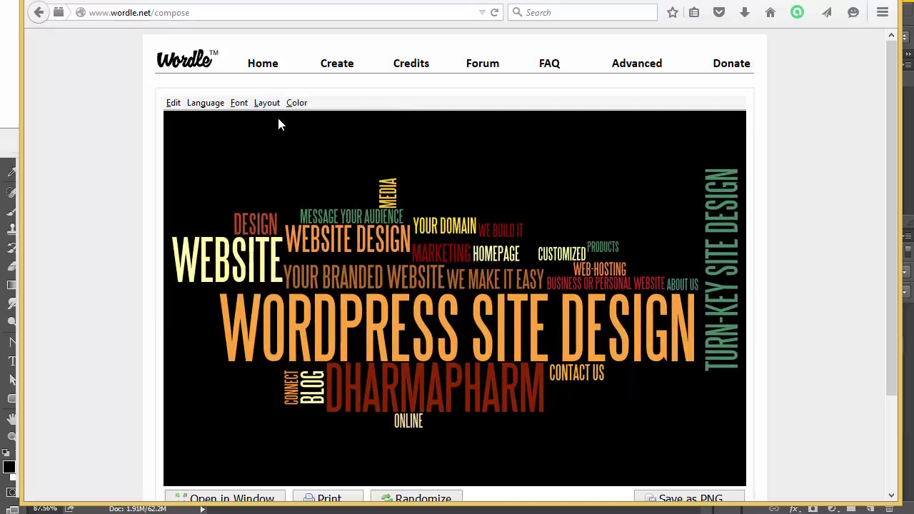
Step: Recolor the word cloud, try Some Variation, Lots of Variation and Wild Variation on its palette, and return to A Little Variation
left_click(298, 105)
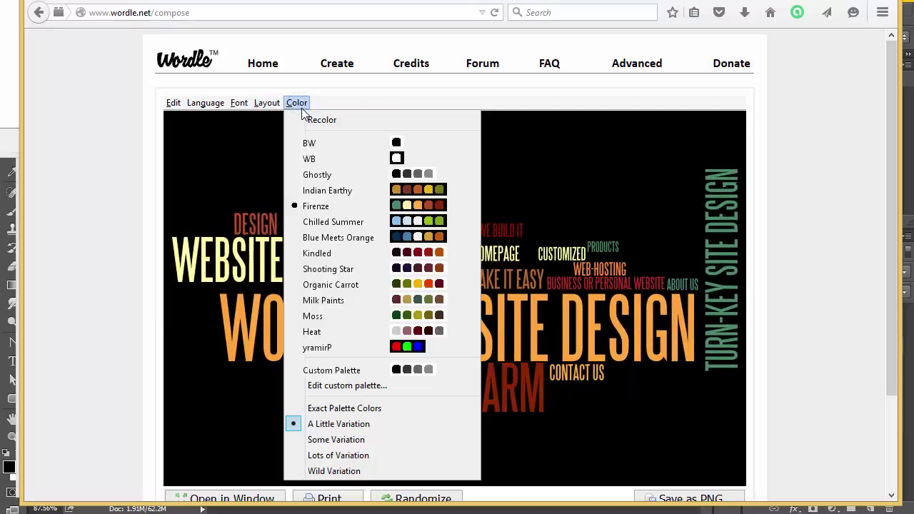
left_click(312, 120)
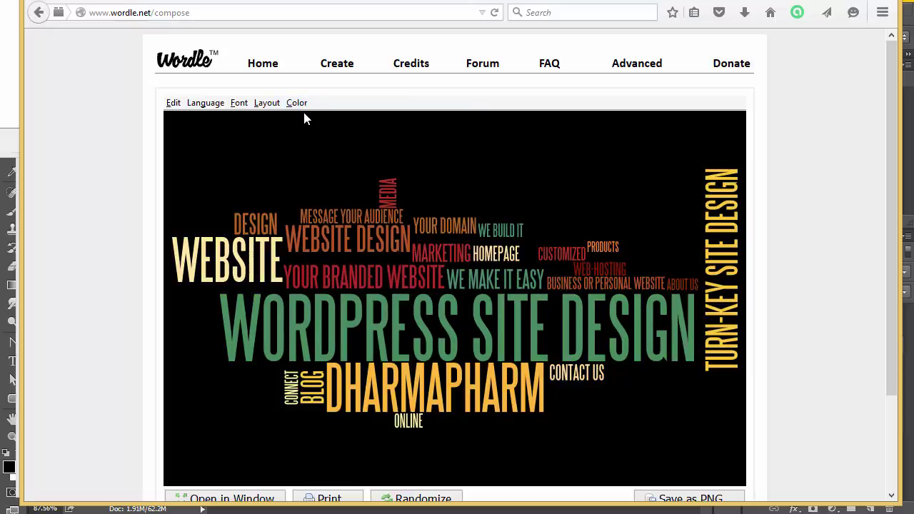
left_click(298, 105)
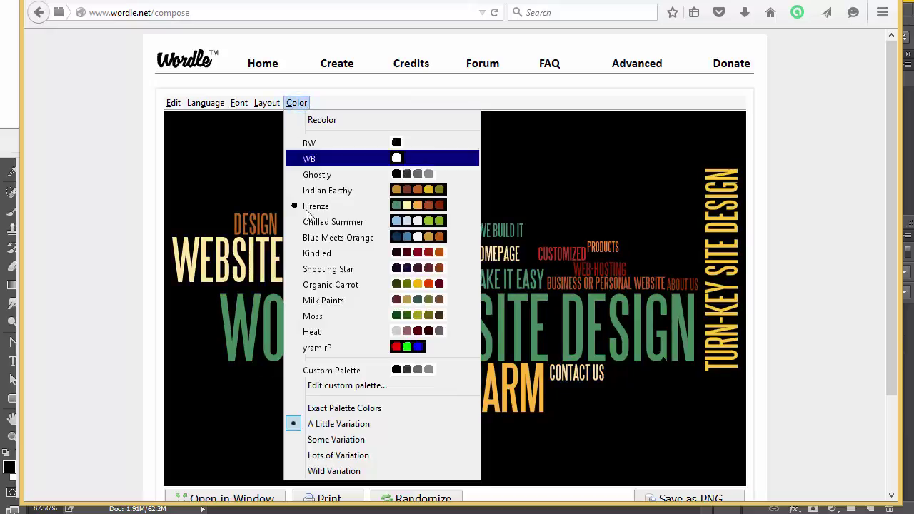
left_click(330, 441)
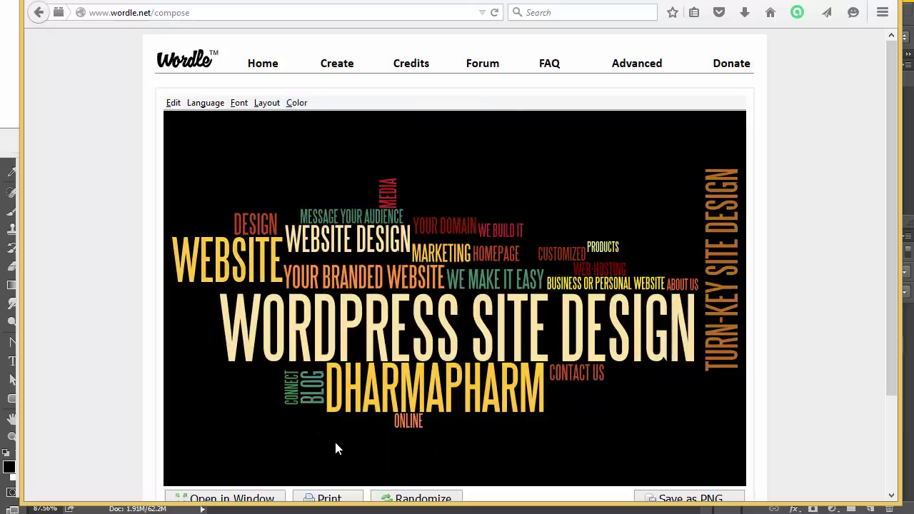
left_click(295, 104)
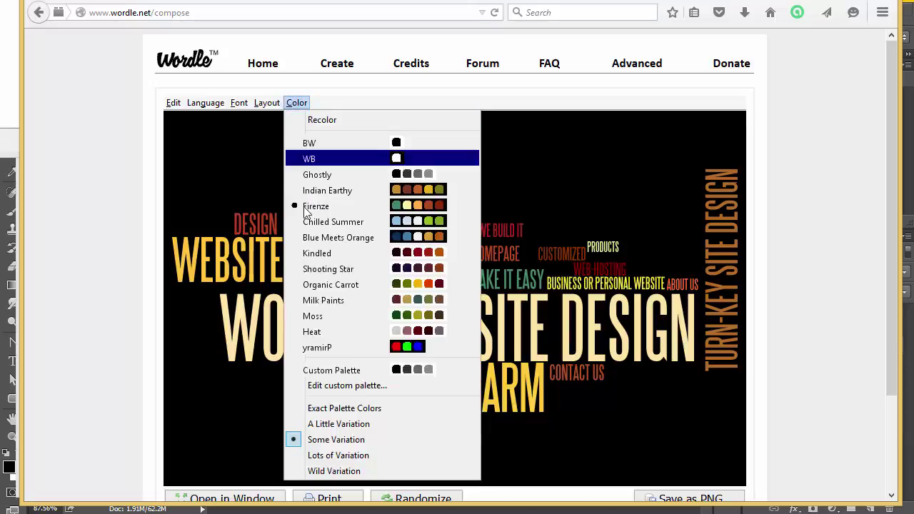
left_click(317, 457)
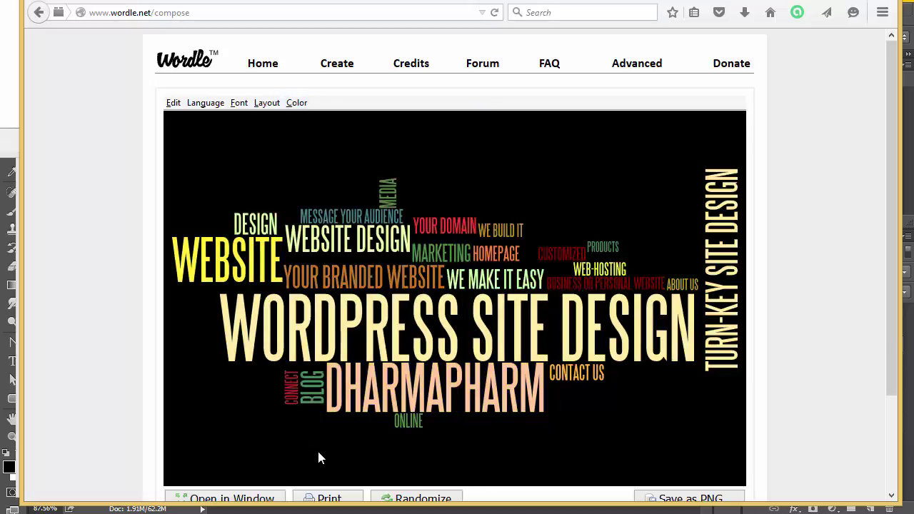
left_click(297, 103)
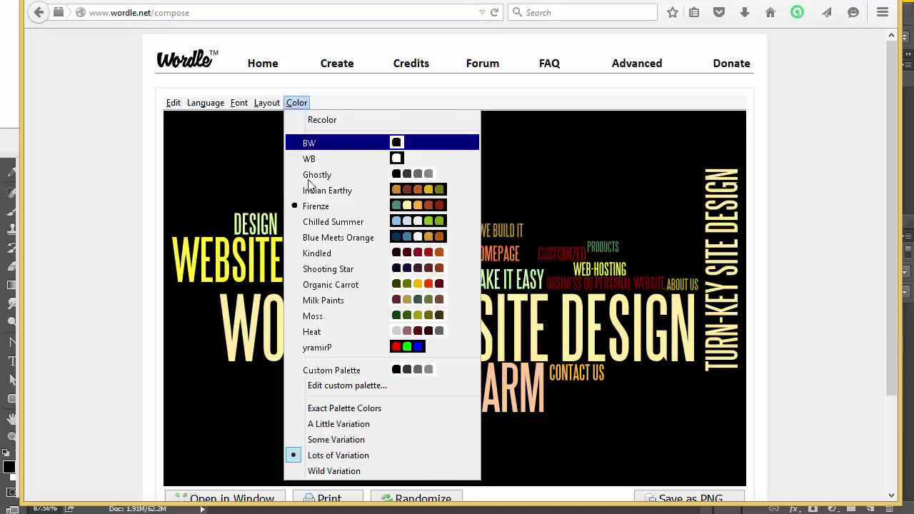
left_click(318, 473)
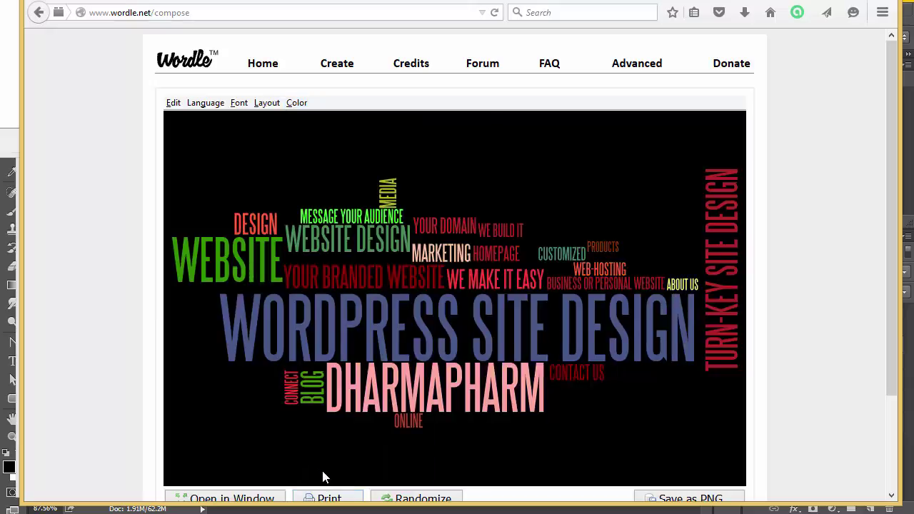
left_click(296, 104)
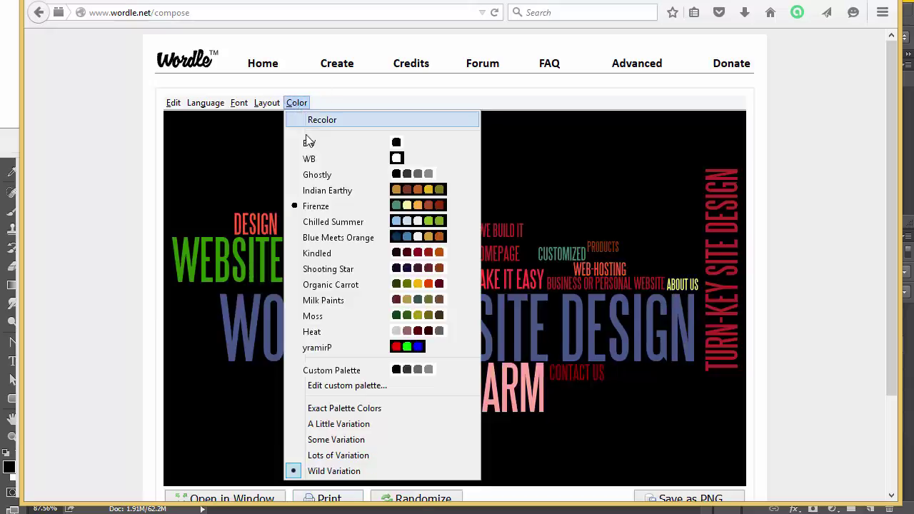
left_click(322, 428)
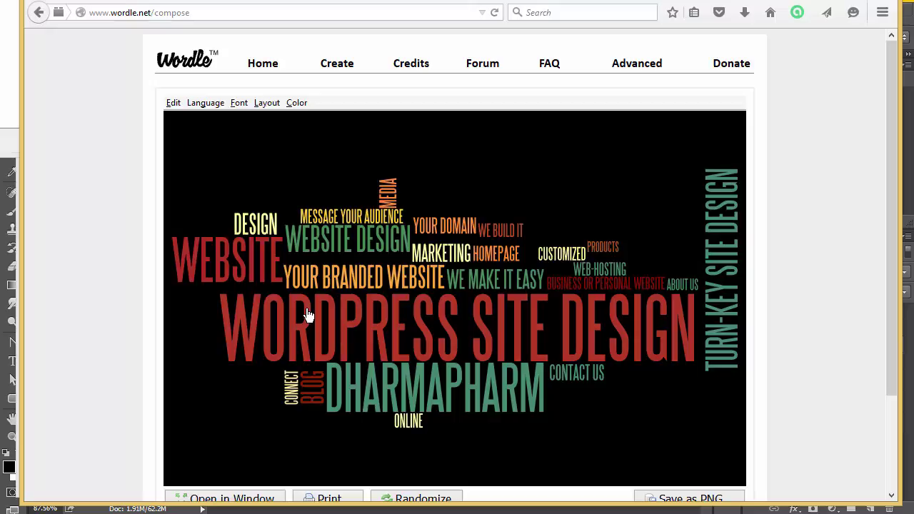
Step: Open the word cloud in its own window, move that window fully into view and enlarge it
left_click_drag(888, 323, 888, 341)
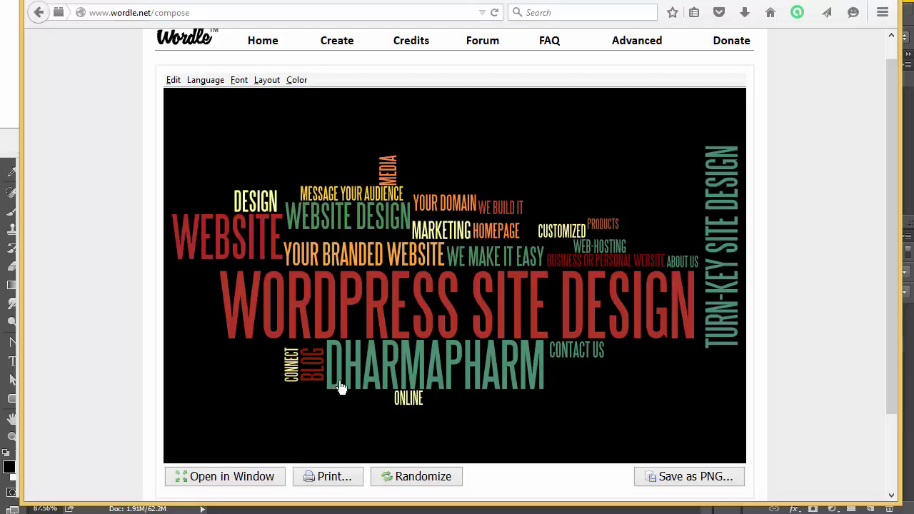
left_click(230, 479)
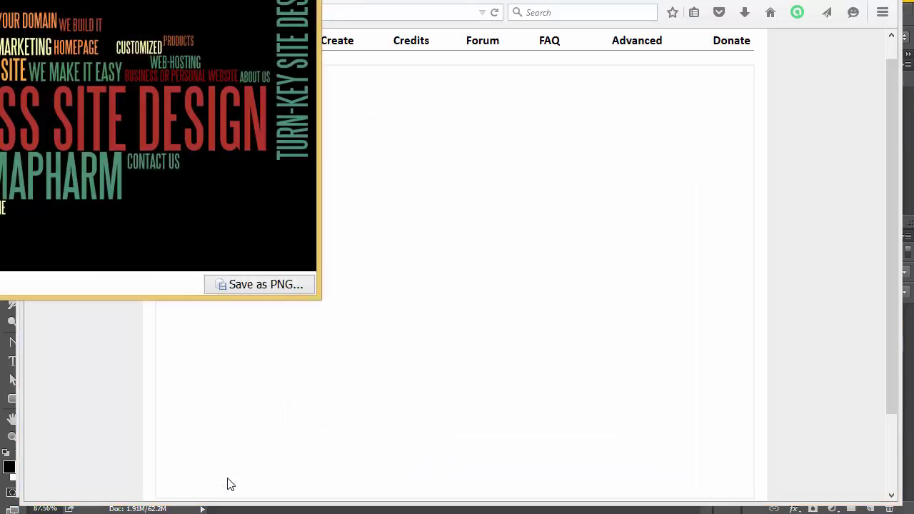
left_click_drag(0, 0, 297, 23)
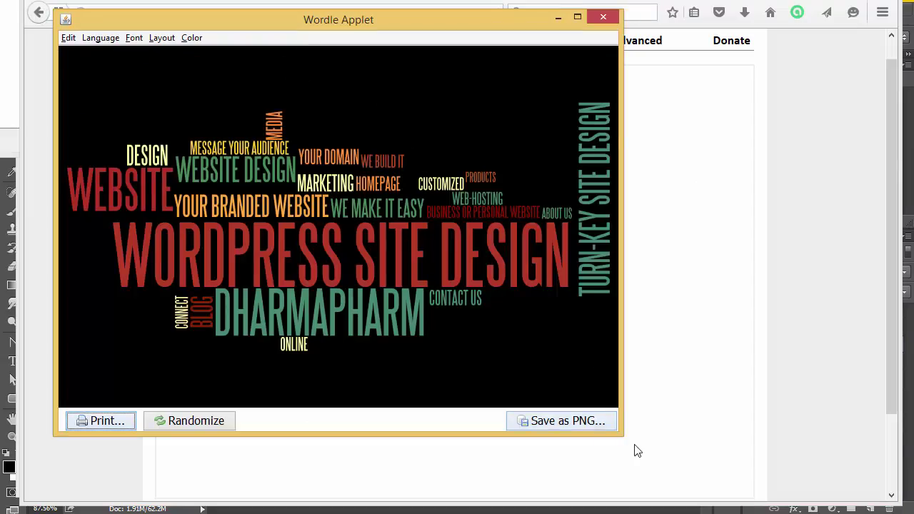
left_click_drag(623, 434, 795, 495)
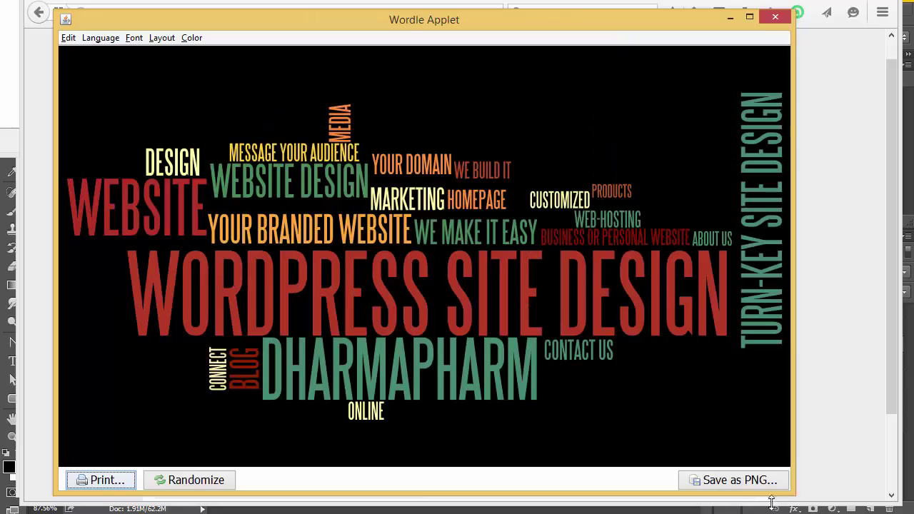
Step: Save the enlarged word cloud as DEMO_Wordle_Tutorial03.png in the JPGs_PNGs_Etc folder and close its separate window
left_click(734, 481)
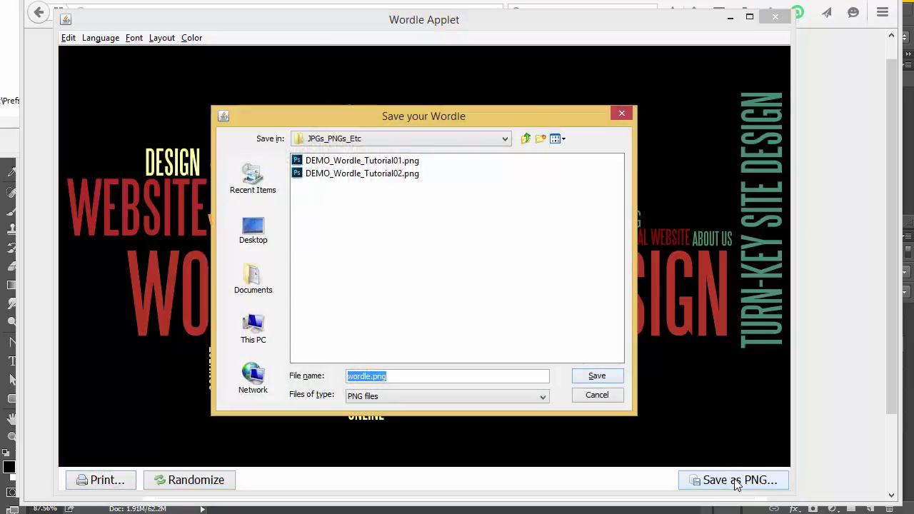
left_click(368, 174)
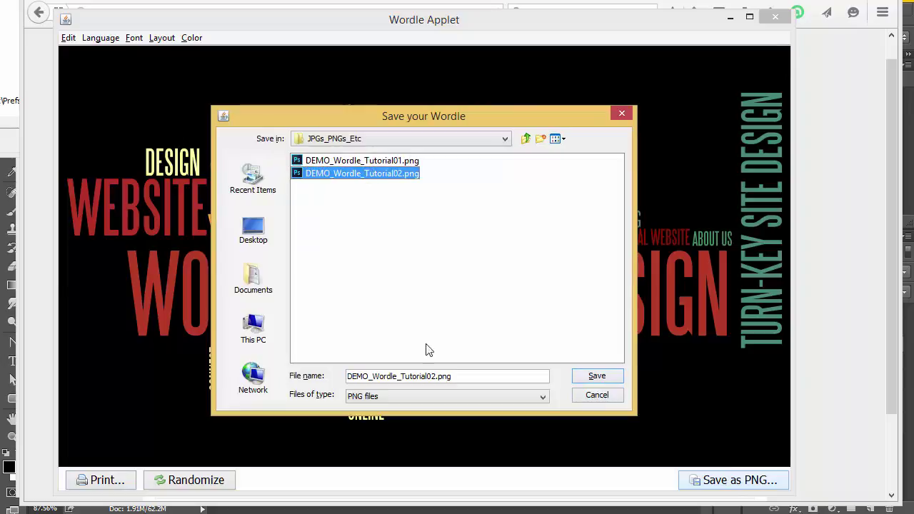
left_click(431, 376)
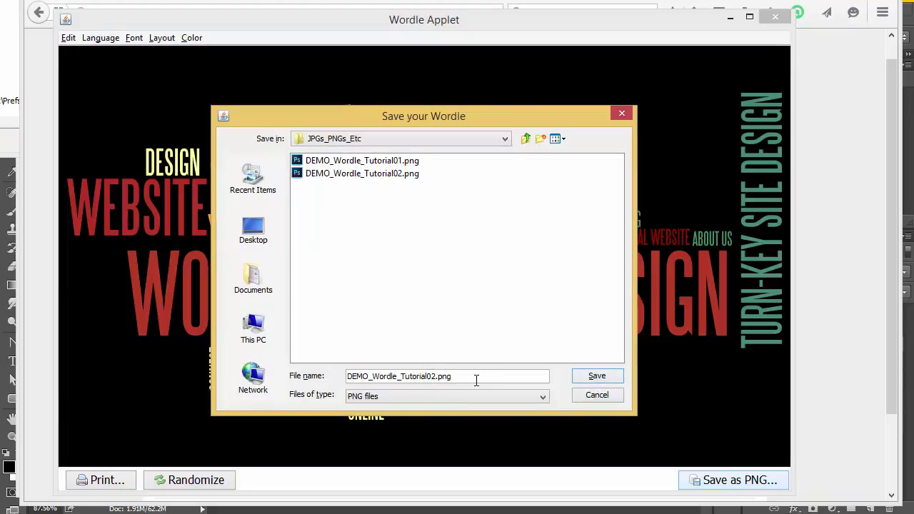
key("Delete")
type("3")
left_click(597, 377)
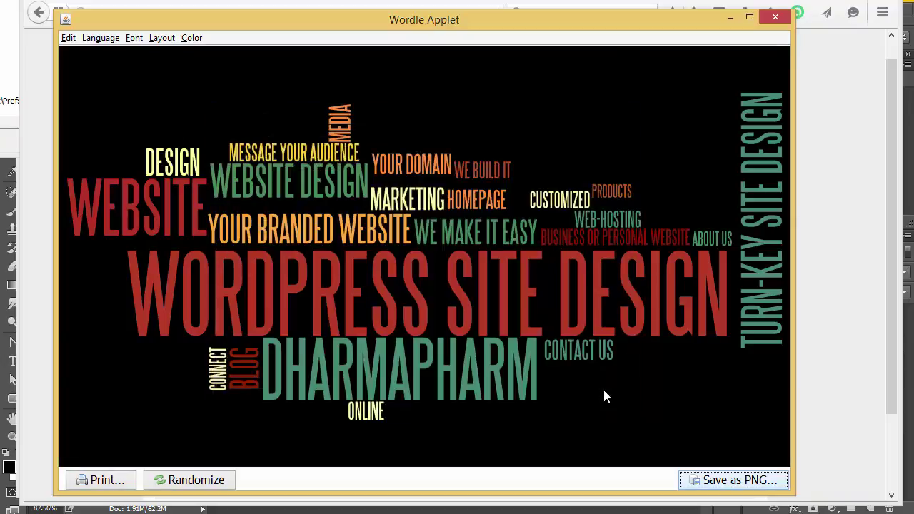
left_click(774, 18)
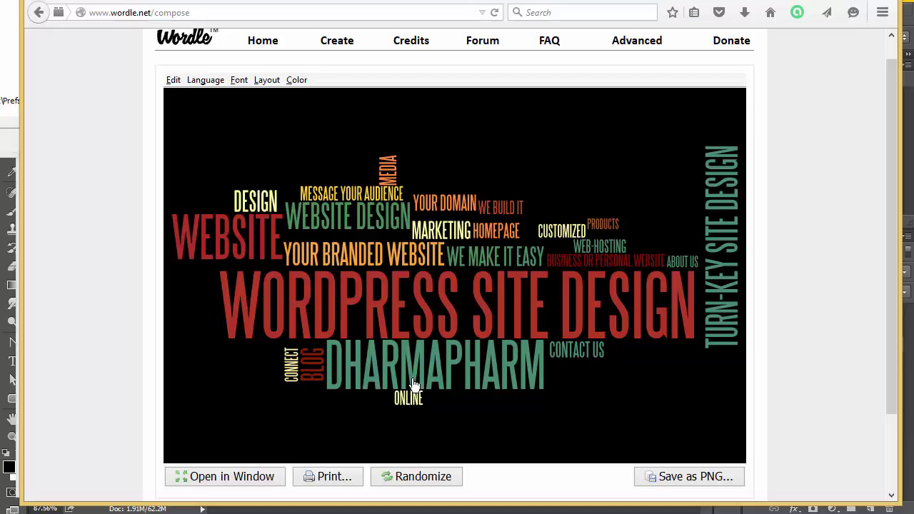
Step: Switch to Photoshop, copy the selected word cloud from Dharma_Branding_wordle008DC.png and paste it into the DEMO SET 02 group of 1000x670_Wordle_Demo.psd
key("alt+Tab")
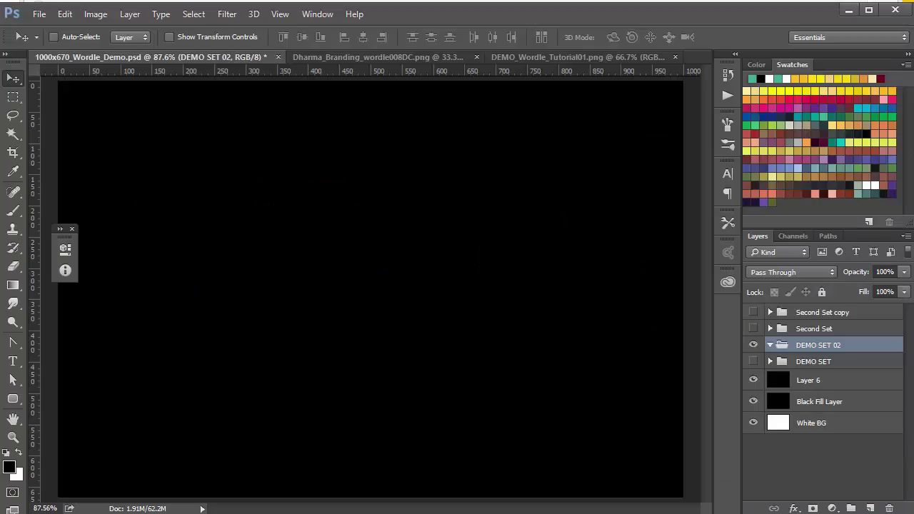
left_click(379, 58)
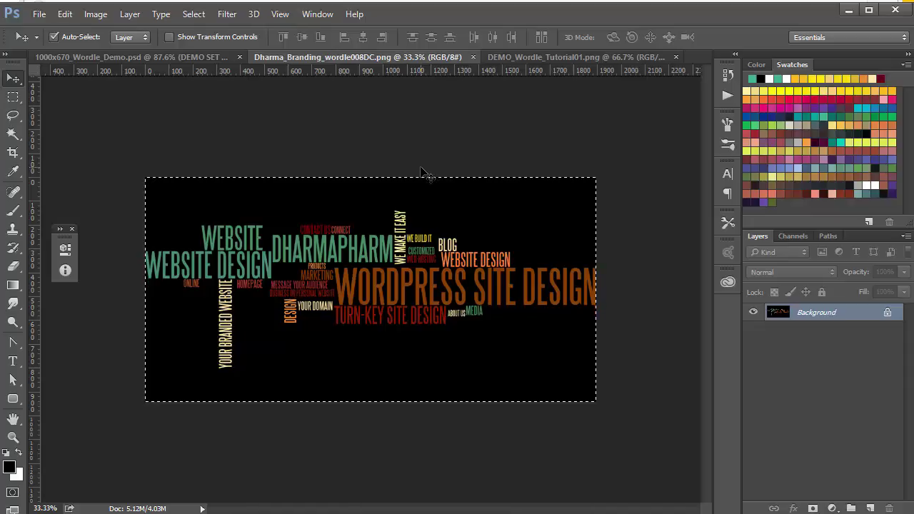
key("ctrl")
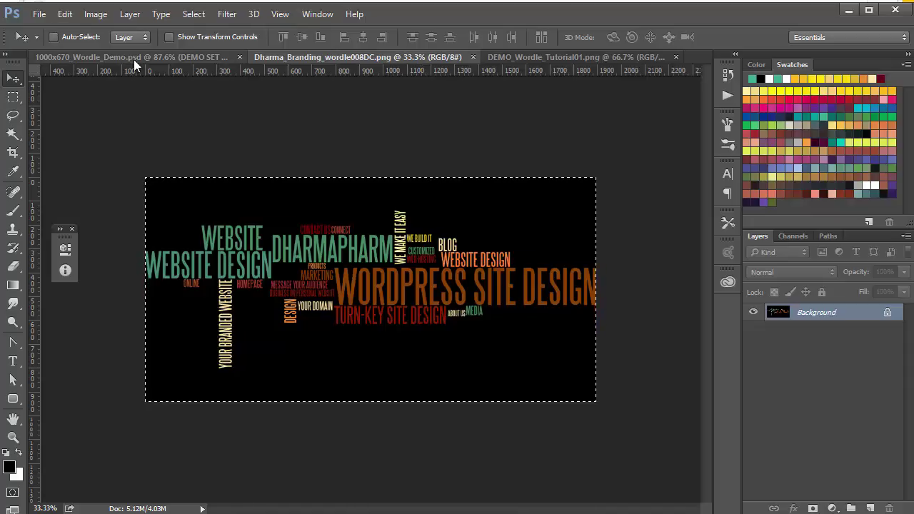
left_click(135, 57)
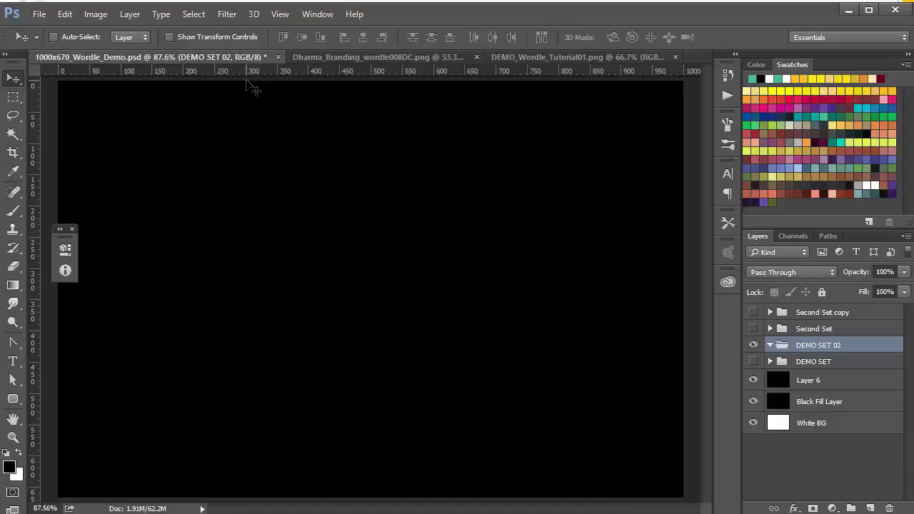
key("ctrl+v")
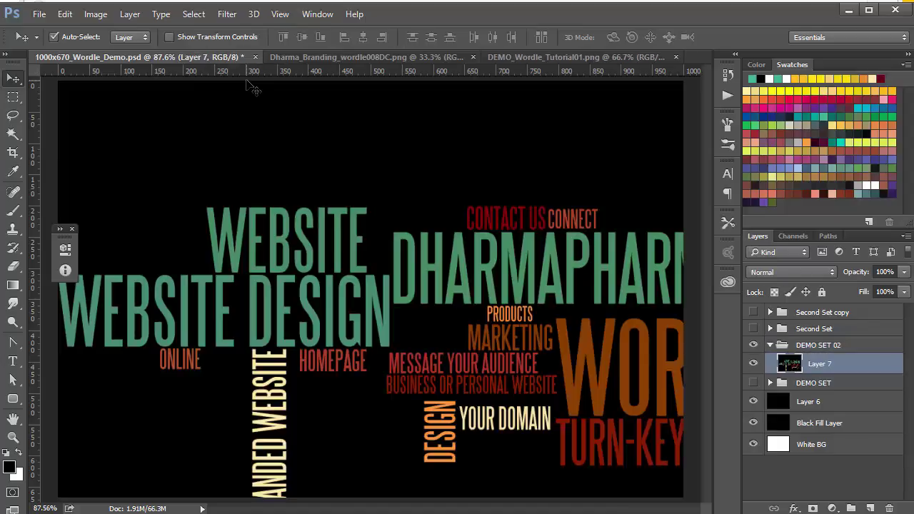
Step: Free Transform the pasted word cloud layer, scaling it proportionally to about 52% so it fits the canvas width
key("ctrl+minus")
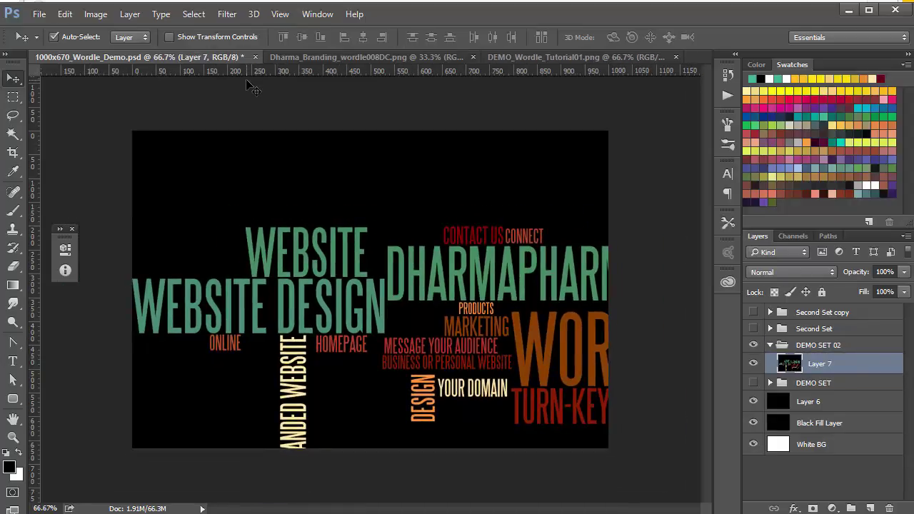
key("ctrl+minus")
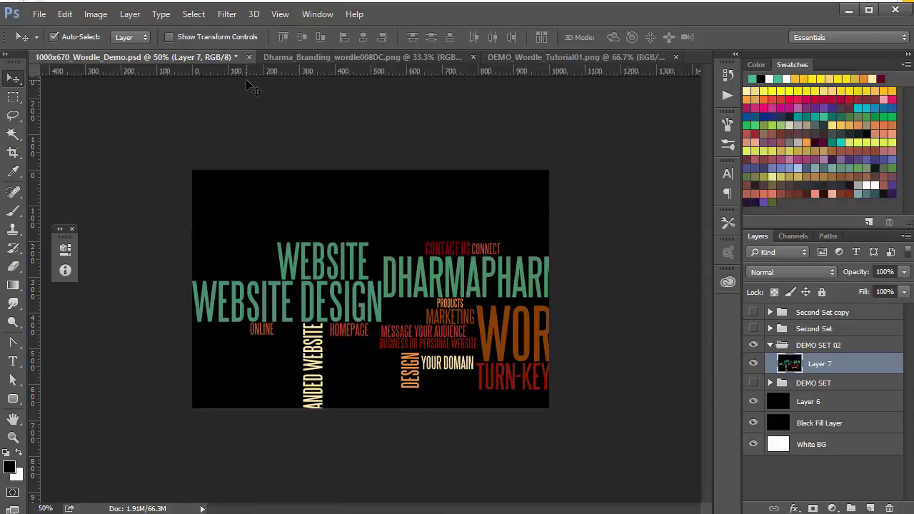
key("ctrl+t")
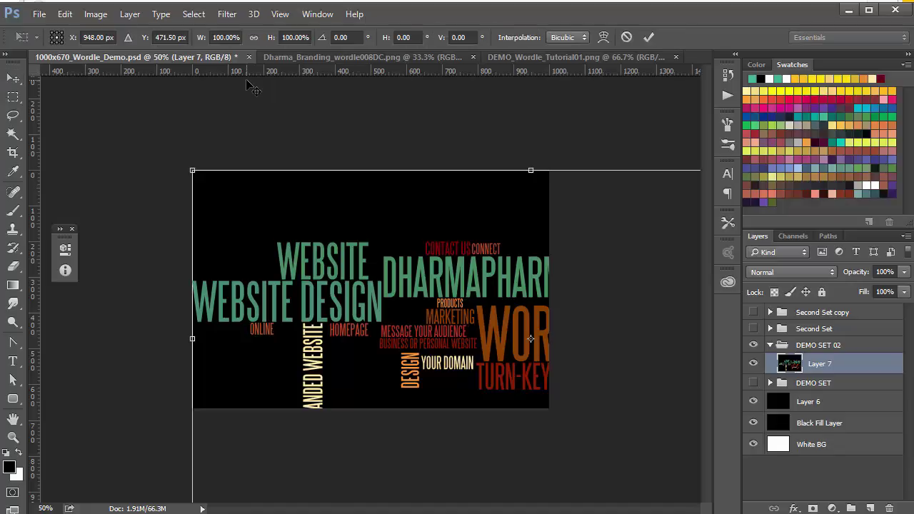
key("ctrl+minus")
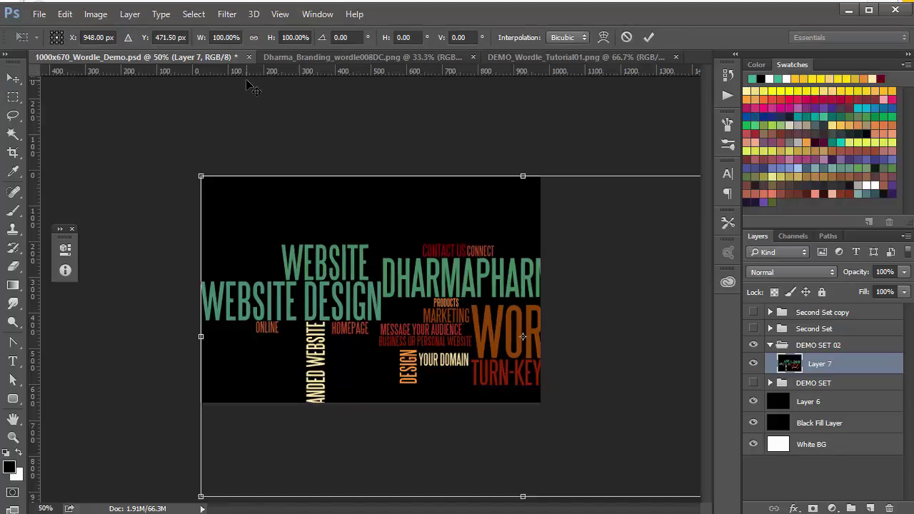
key("ctrl+minus")
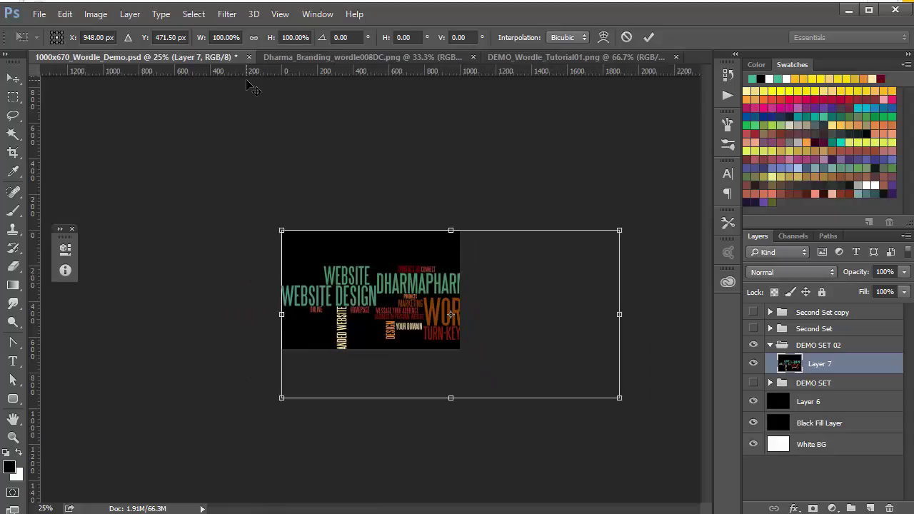
key("shift")
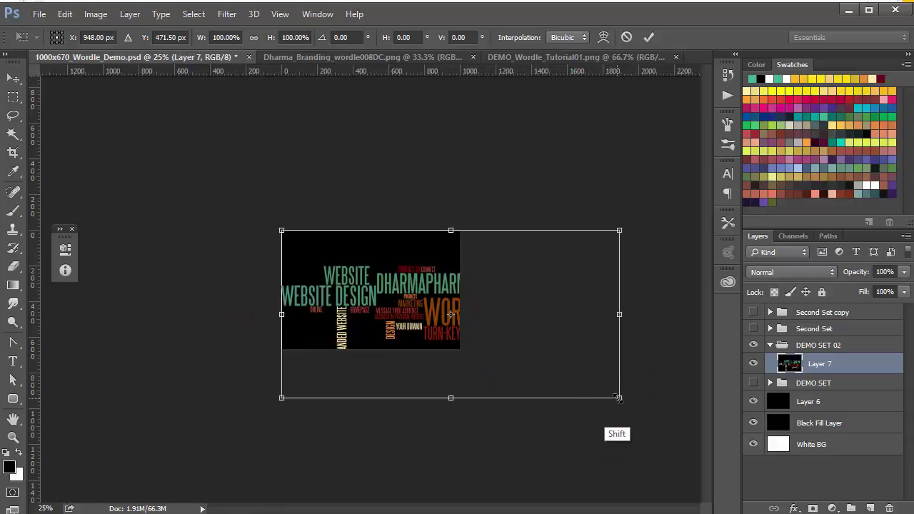
left_click_drag(618, 398, 458, 321)
key("ctrl+plus")
key("ctrl+plus")
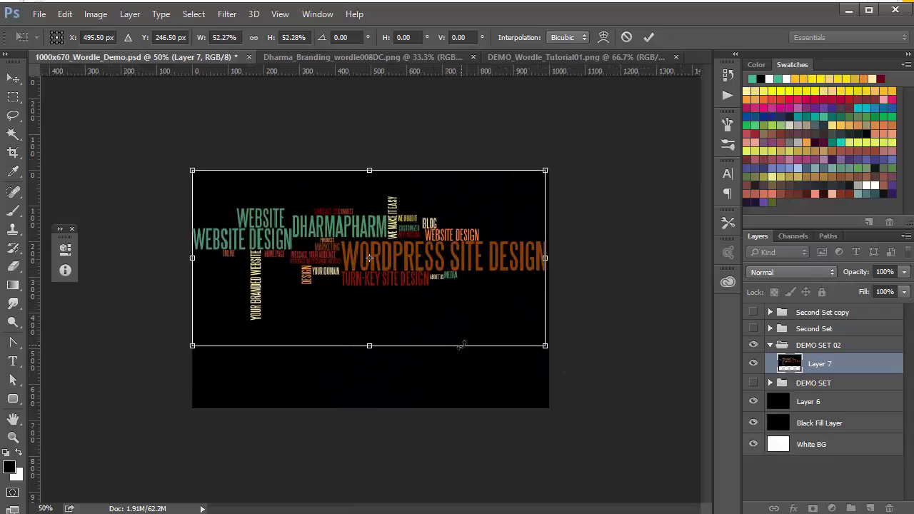
key("ctrl+plus")
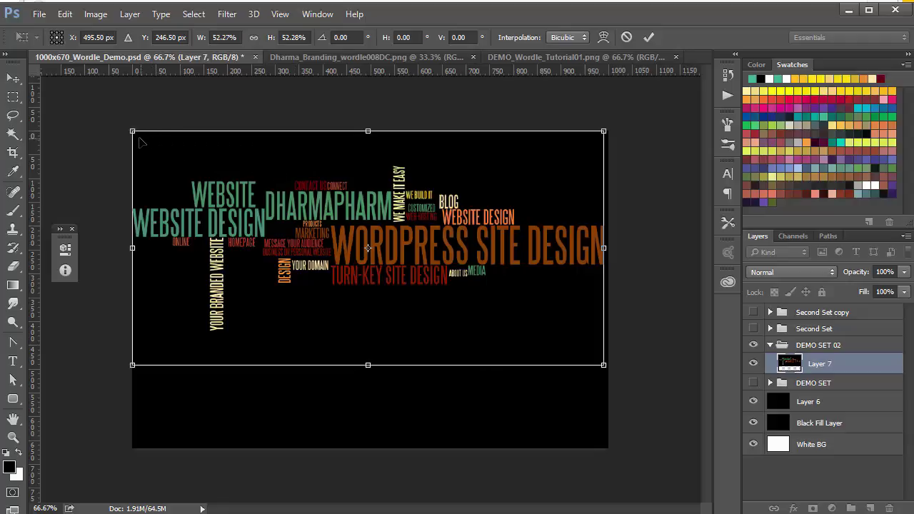
Step: Scale the word cloud proportionally down to about 51% and move it up 60 px on the canvas
left_click_drag(131, 131, 138, 134)
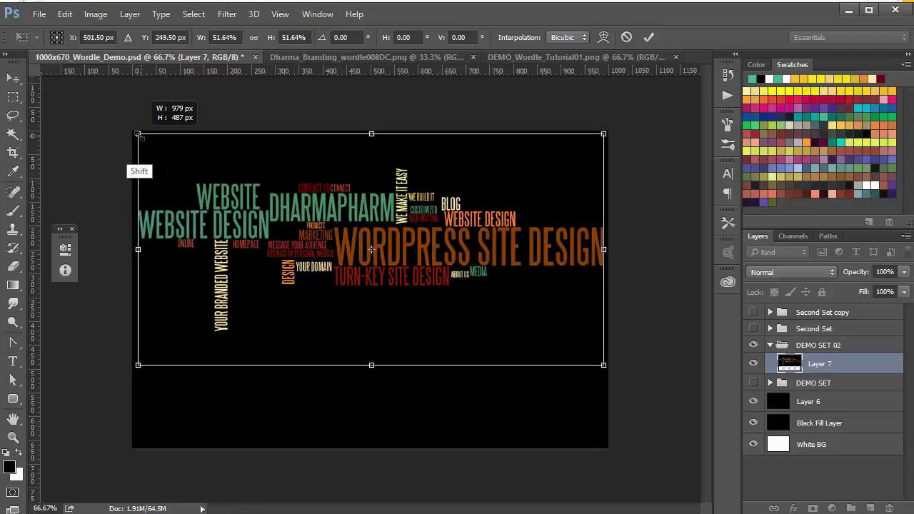
left_click_drag(604, 365, 599, 363)
key("shift+Up")
key("shift+Up")
key("shift+Up")
key("shift+Up")
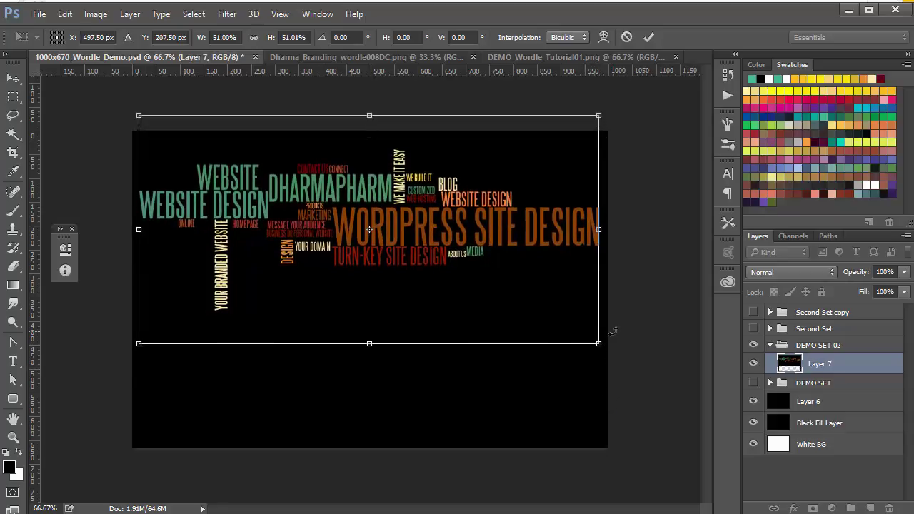
key("shift+Up")
key("shift+Up")
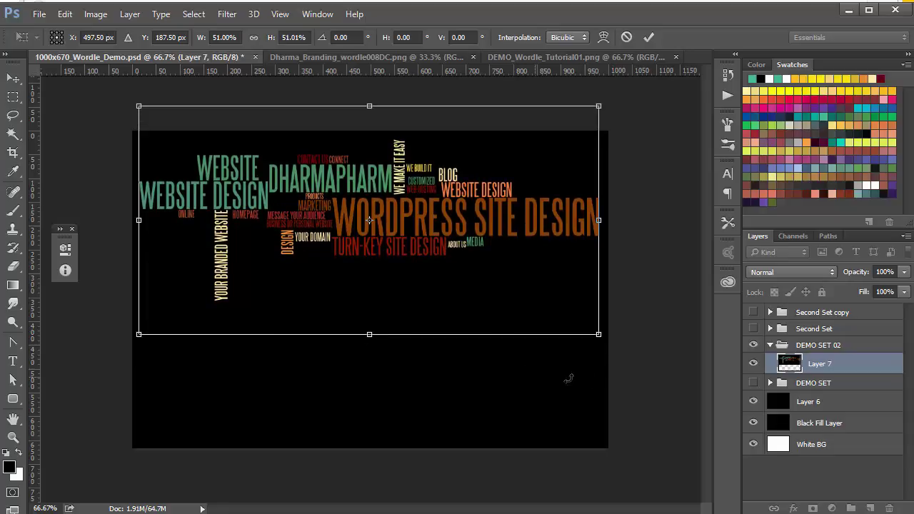
Step: Enlarge the word cloud slightly to about 51.3%, nudge it 1 px left and 9 px down, and apply the transform
left_click_drag(598, 335, 601, 336)
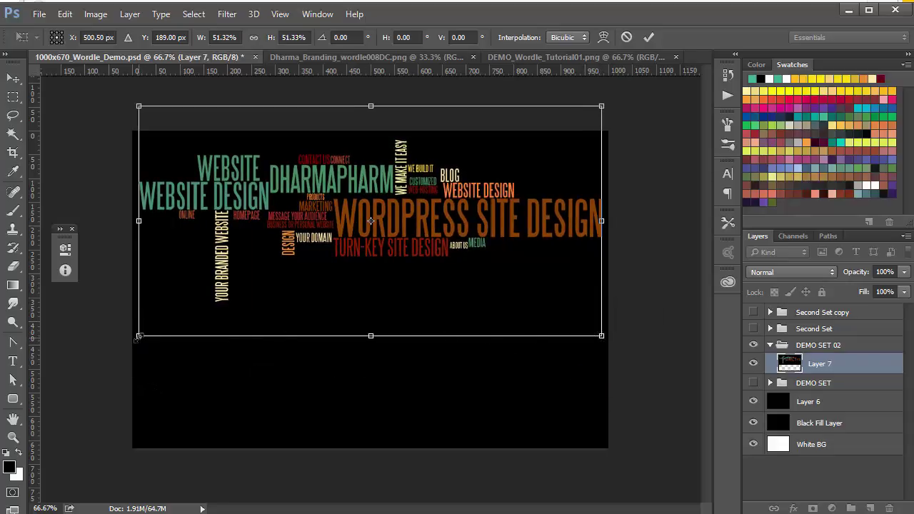
key("Left")
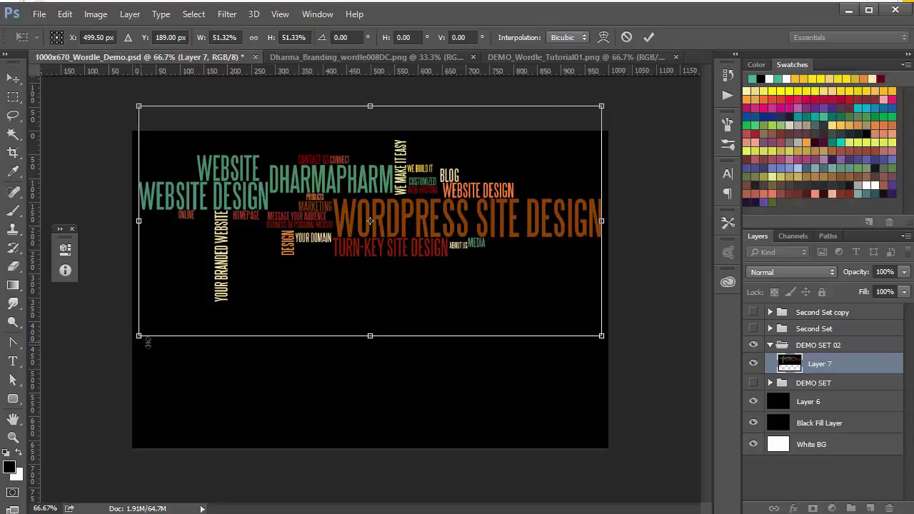
key("Down")
key("Down")
key("Down")
key("Down")
key("Down")
key("Down")
key("Down")
key("Down")
key("Down")
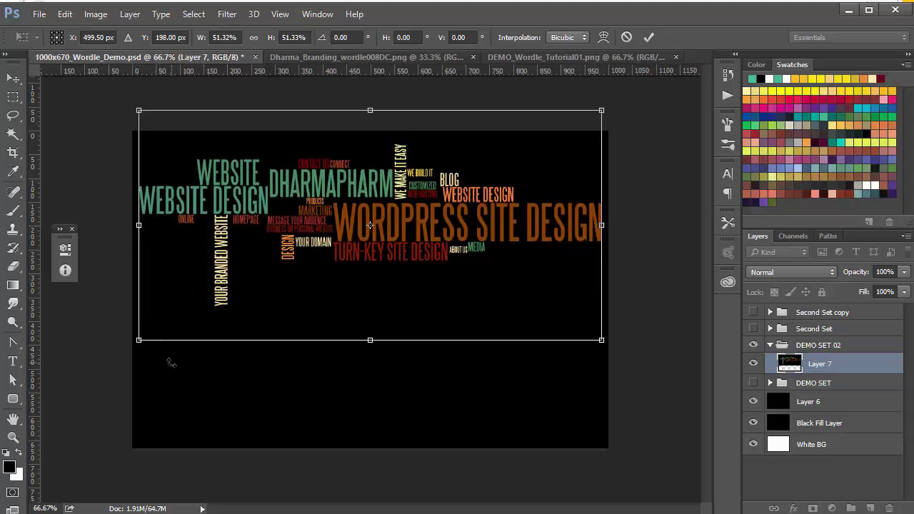
key("Return")
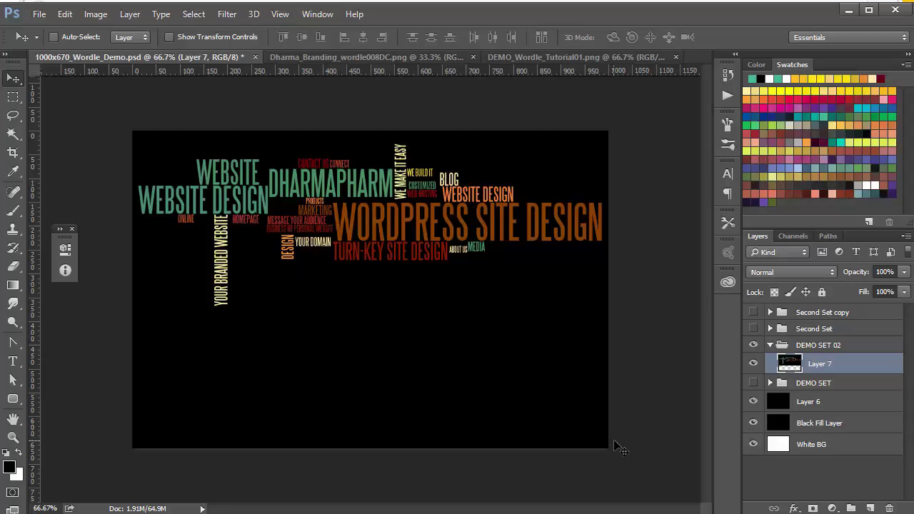
Step: Fill a full-width strip about 250 px high along the canvas's bottom edge with white on Layer 7, and deselect it
key("m")
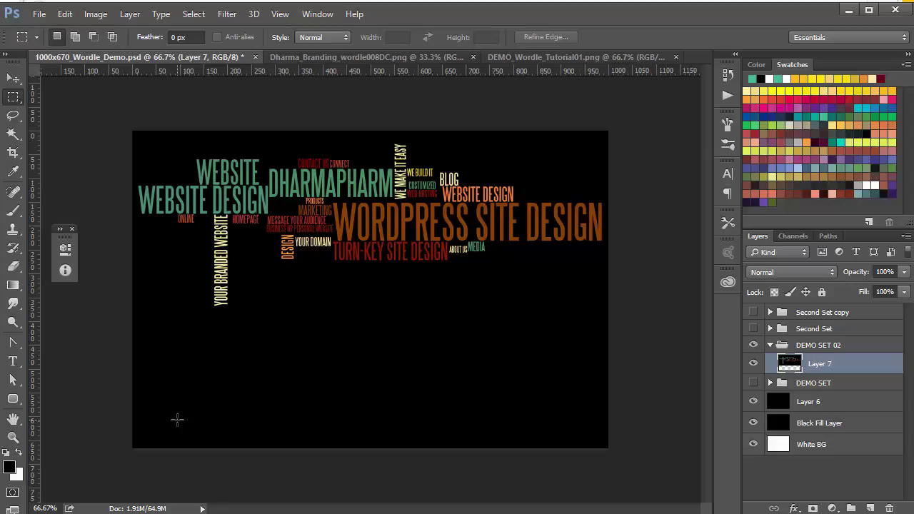
key("x")
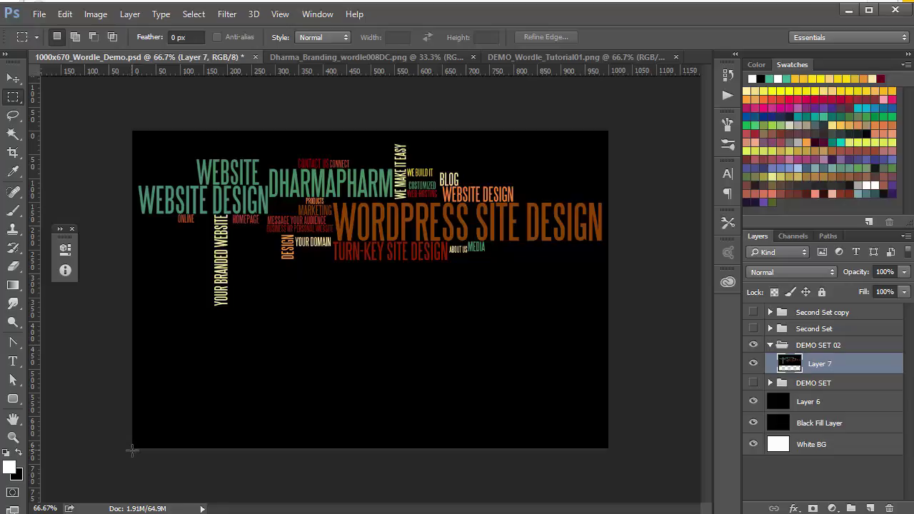
left_click_drag(131, 449, 613, 330)
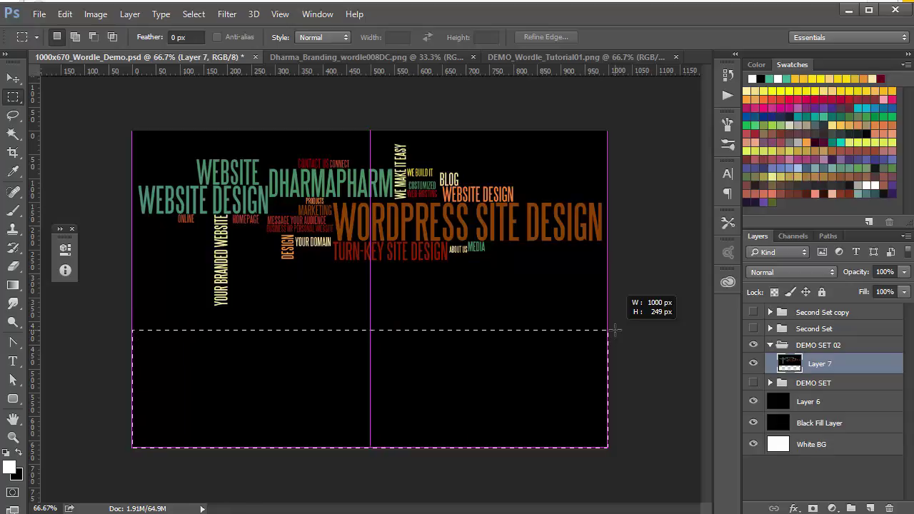
left_click_drag(613, 330, 611, 329)
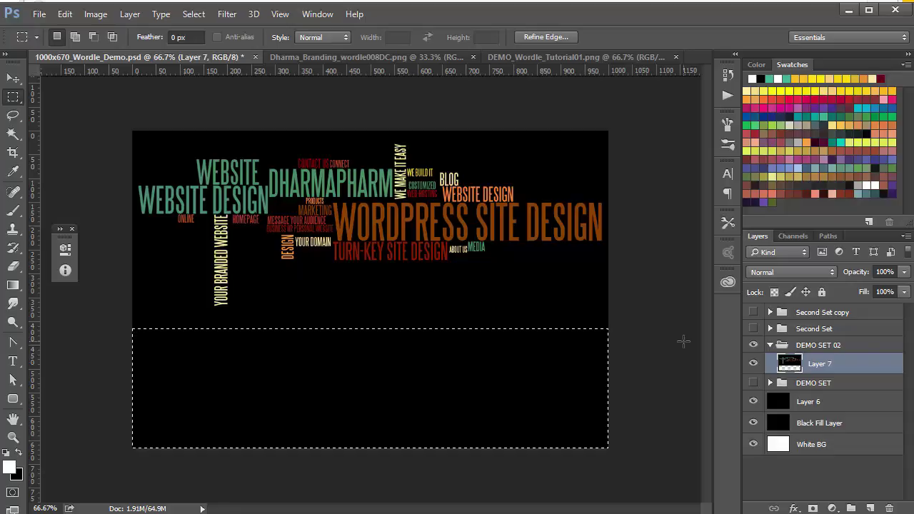
key("alt+BackSpace")
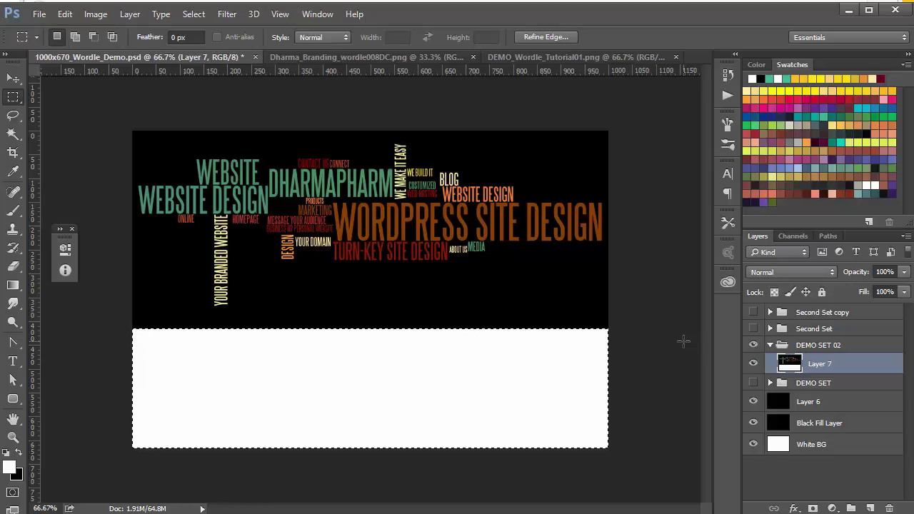
key("ctrl+d")
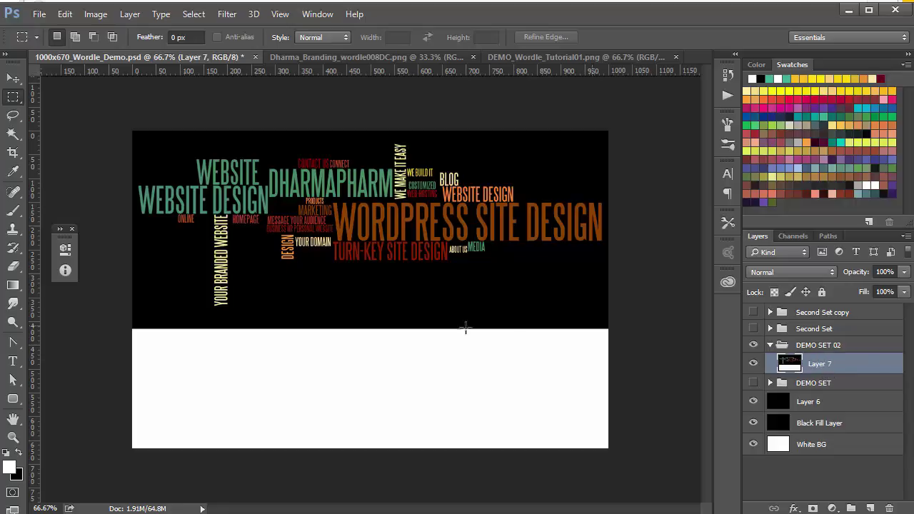
Step: Draw a green-filled rounded rectangle of about 354 x 89 px in the lower right part of the white strip
left_click(13, 401)
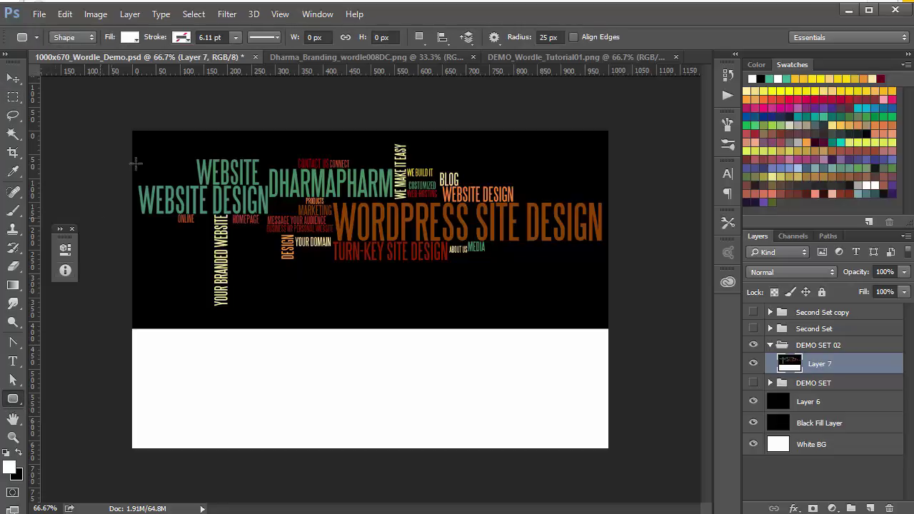
left_click(128, 38)
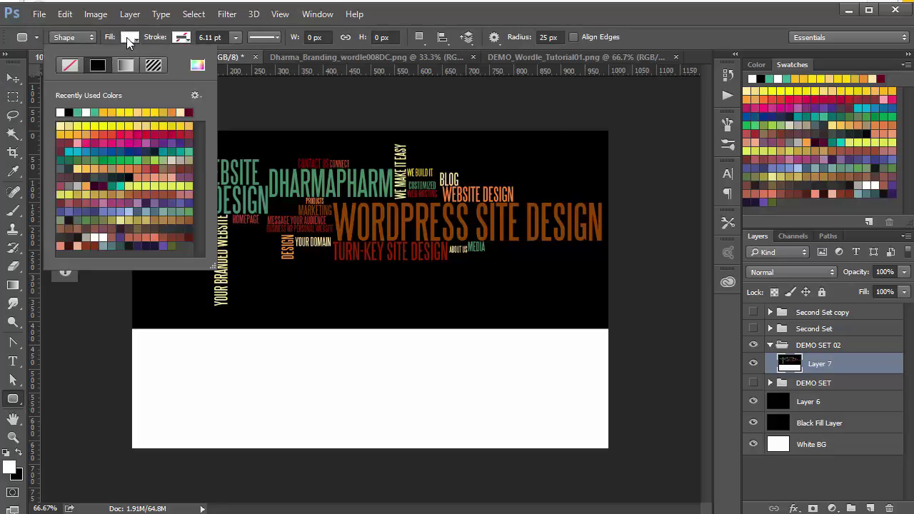
left_click(189, 151)
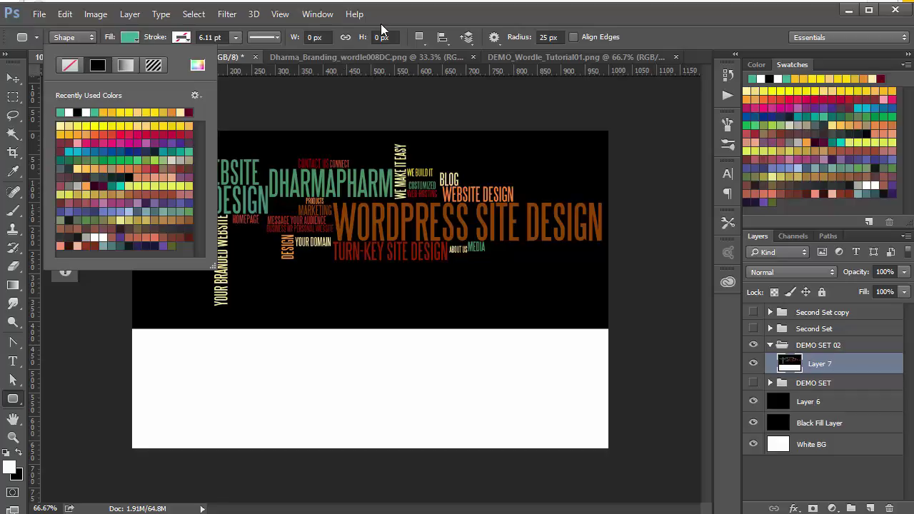
left_click(409, 14)
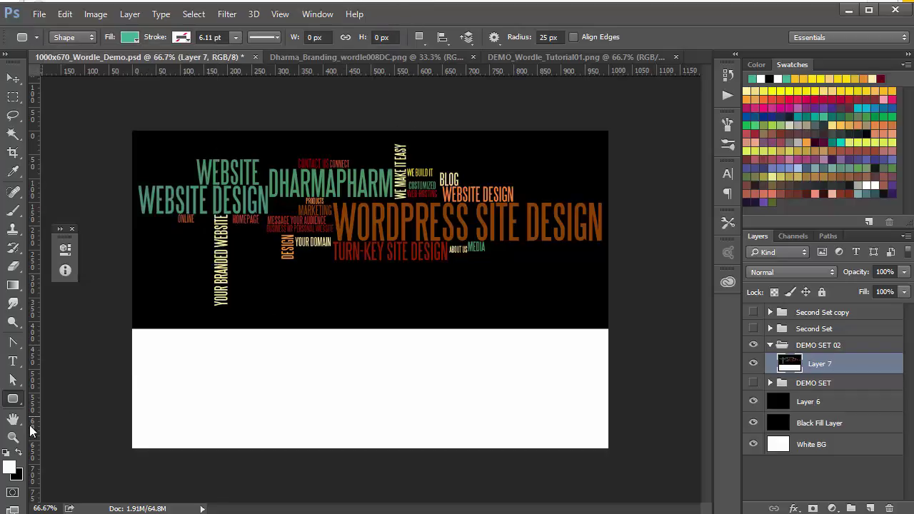
left_click(10, 467)
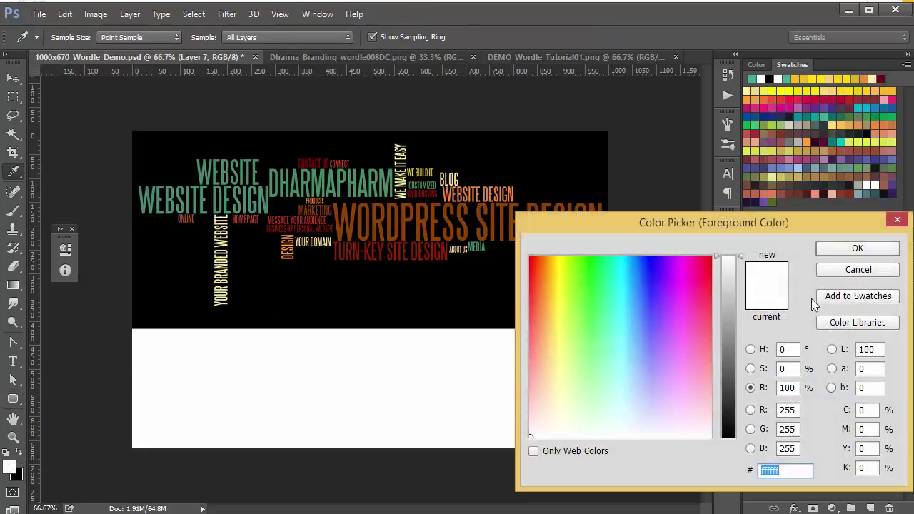
left_click(849, 270)
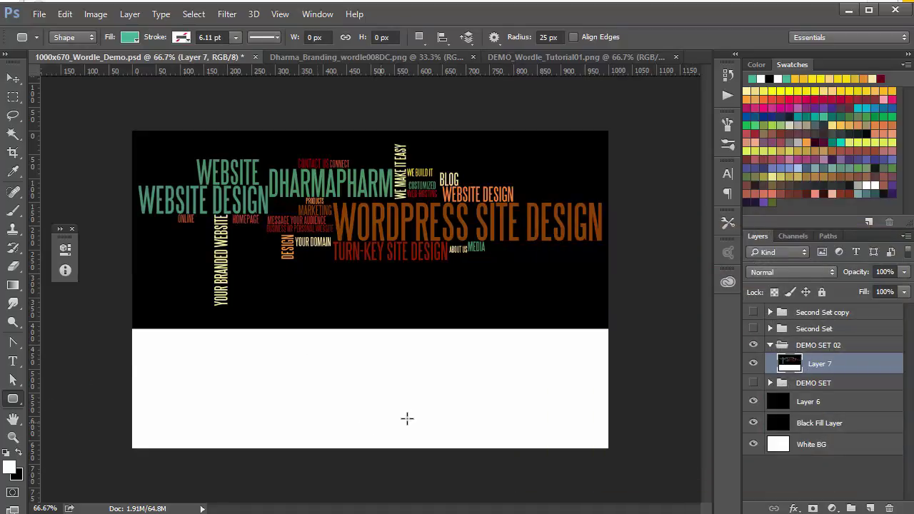
left_click_drag(412, 404, 579, 445)
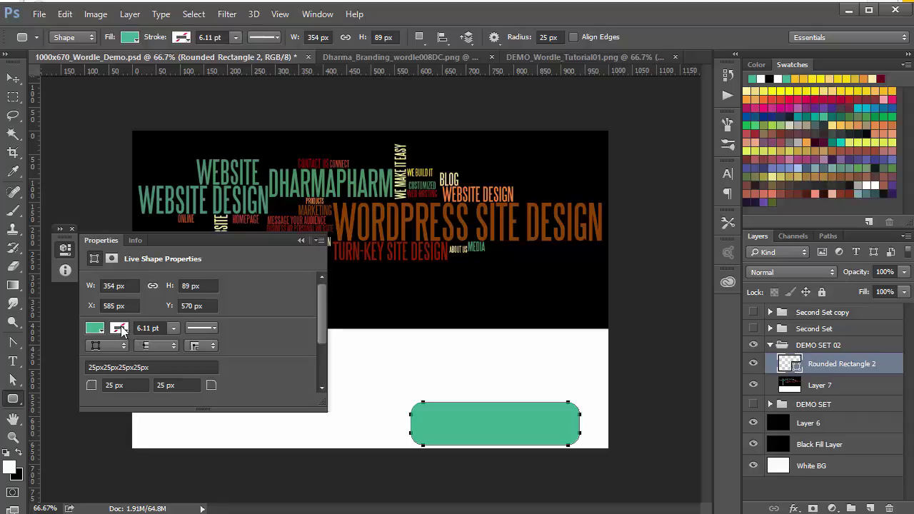
Step: Set all four corner radii of the green rounded rectangle to 15 px
left_click_drag(323, 330, 325, 352)
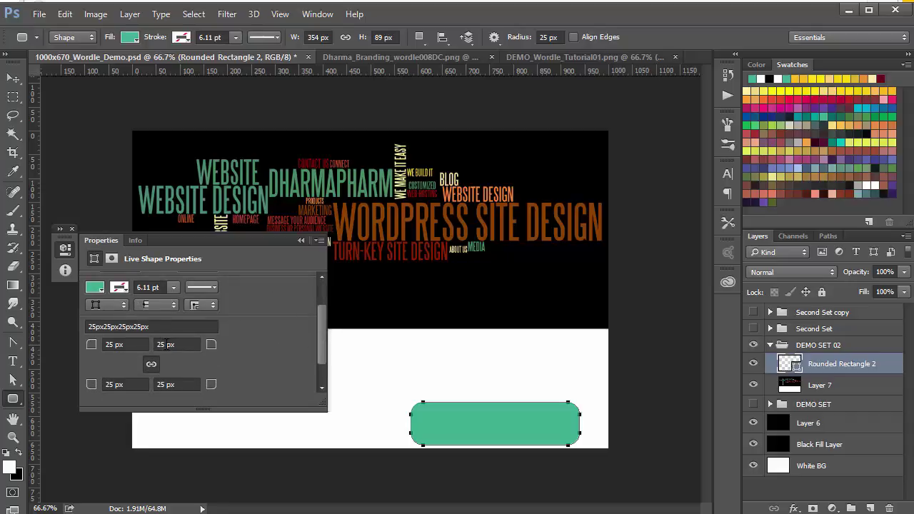
left_click(165, 345)
type("15")
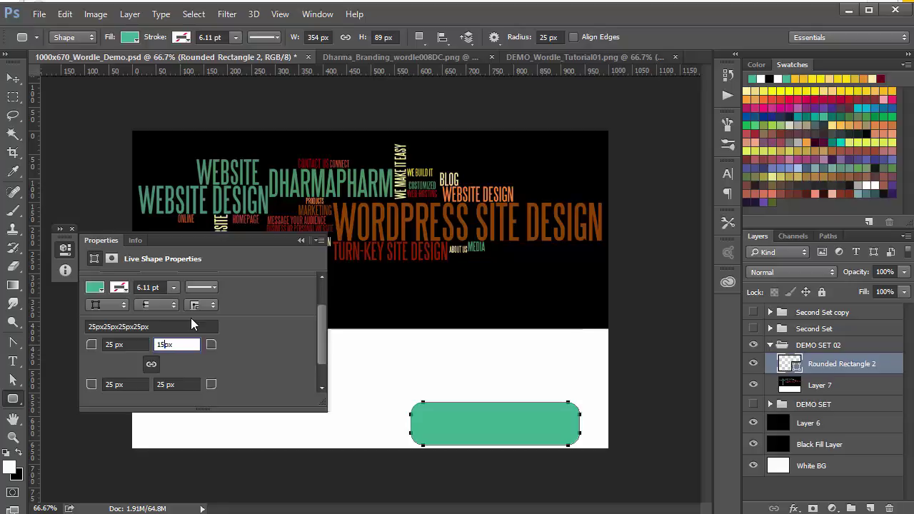
key("Tab")
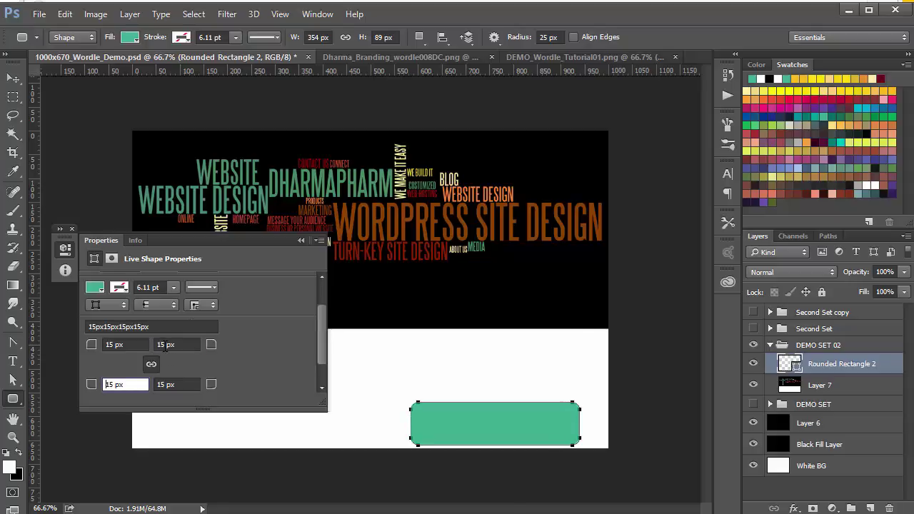
Step: Set all corner radii of the green rectangle to 12 px and move it closer to the canvas's right edge
left_click(164, 345)
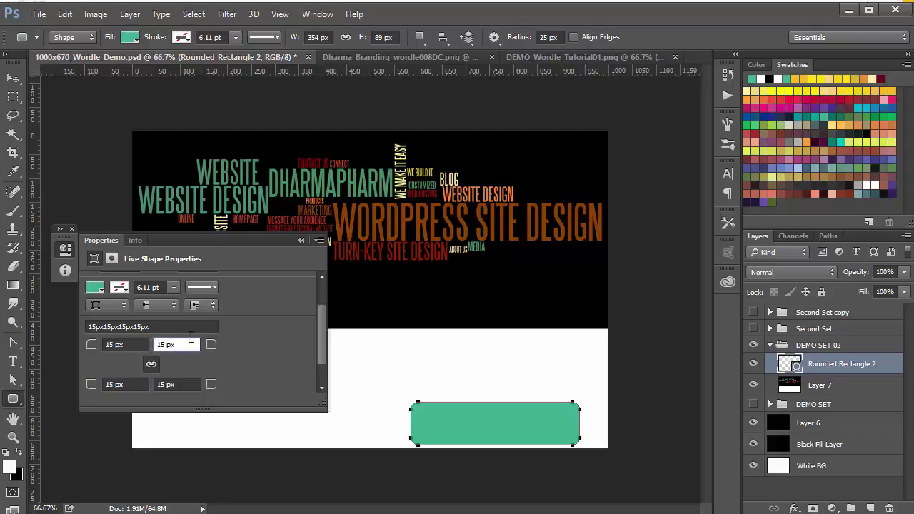
type("12")
key("Tab")
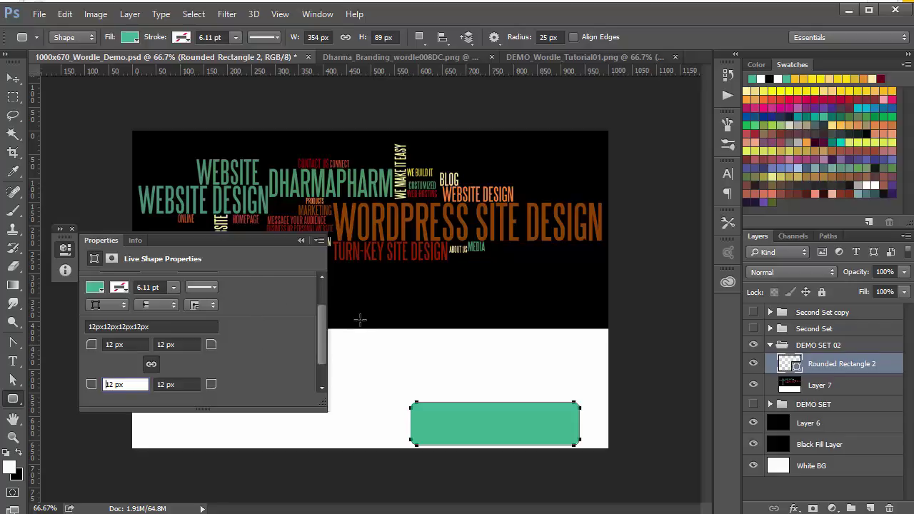
left_click(301, 240)
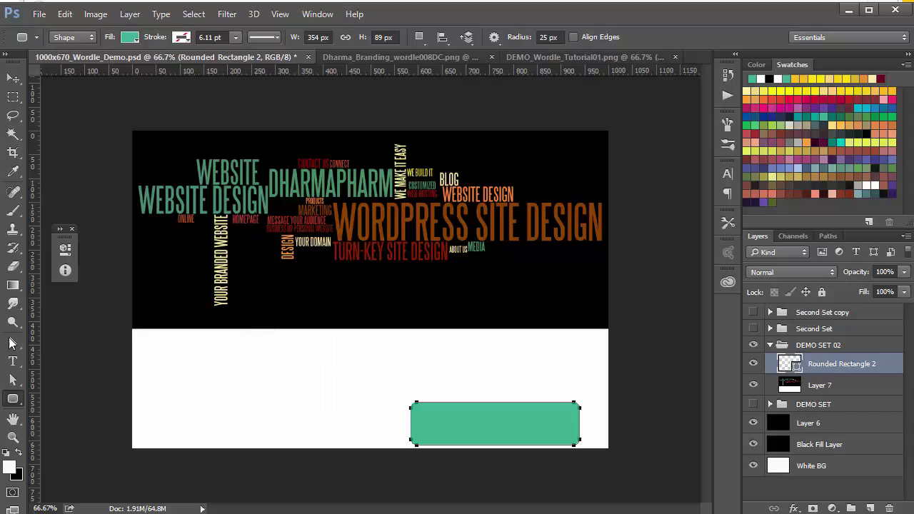
left_click(13, 77)
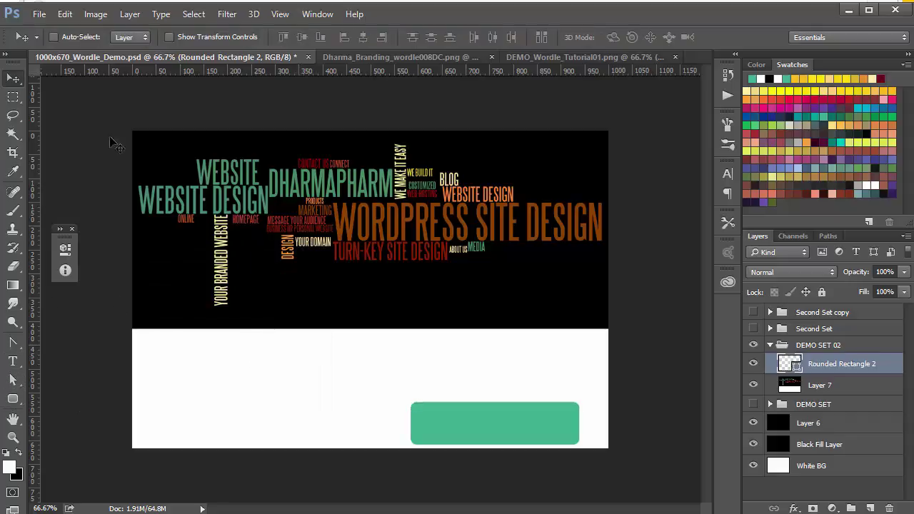
left_click_drag(483, 424, 504, 426)
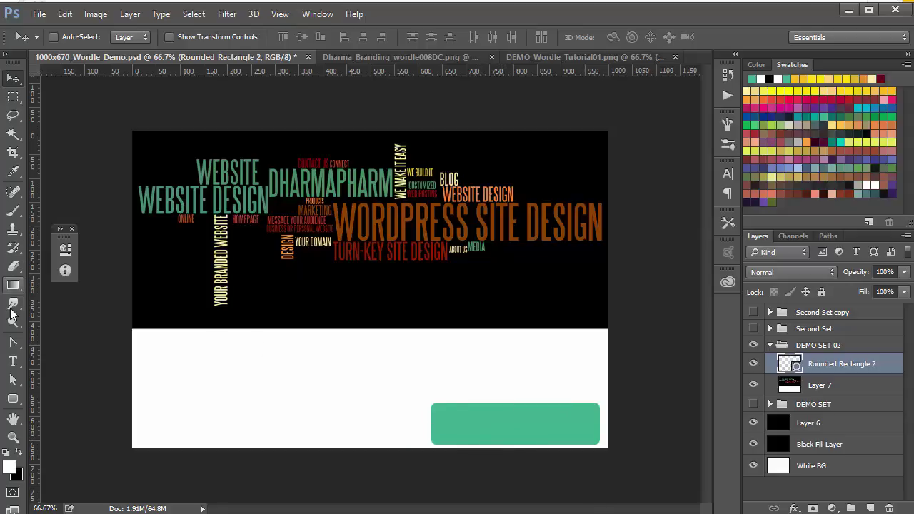
Step: Add the text "Order Now" in the white strip above the green rectangle and set its color to 6b001e
left_click(13, 361)
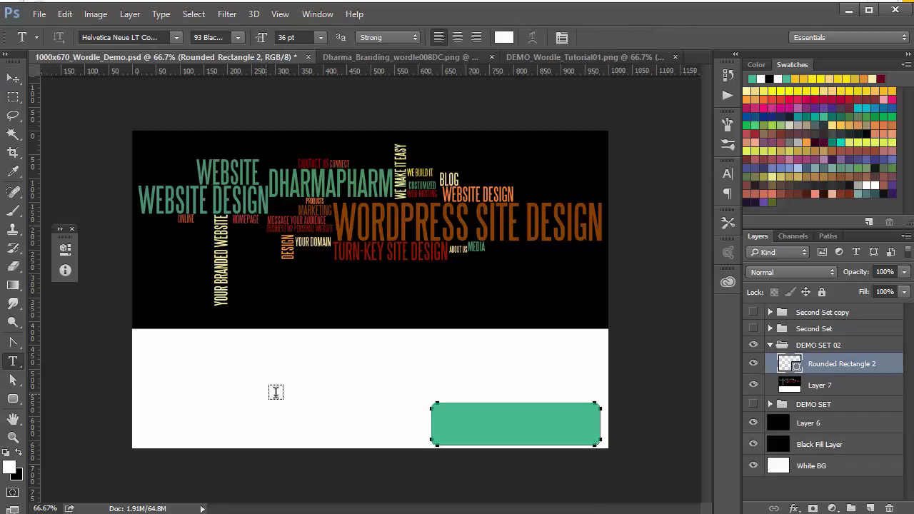
left_click(414, 379)
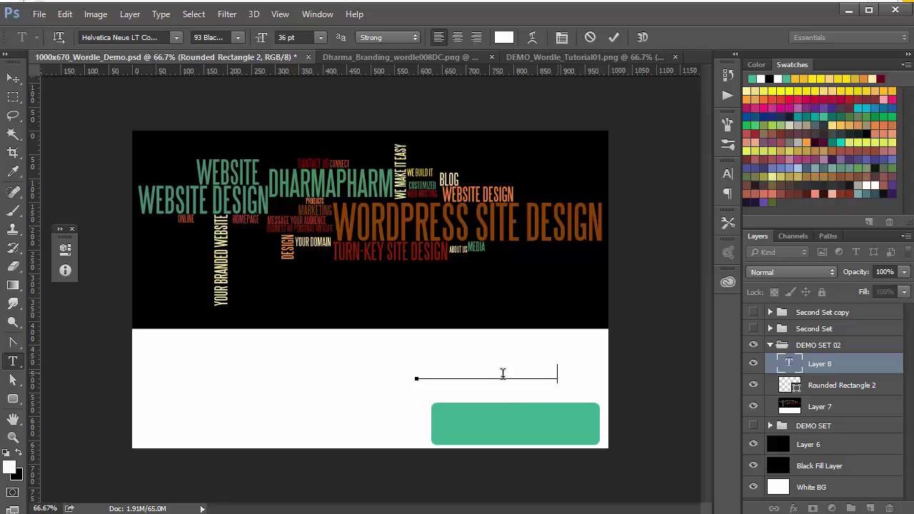
key("ctrl+a")
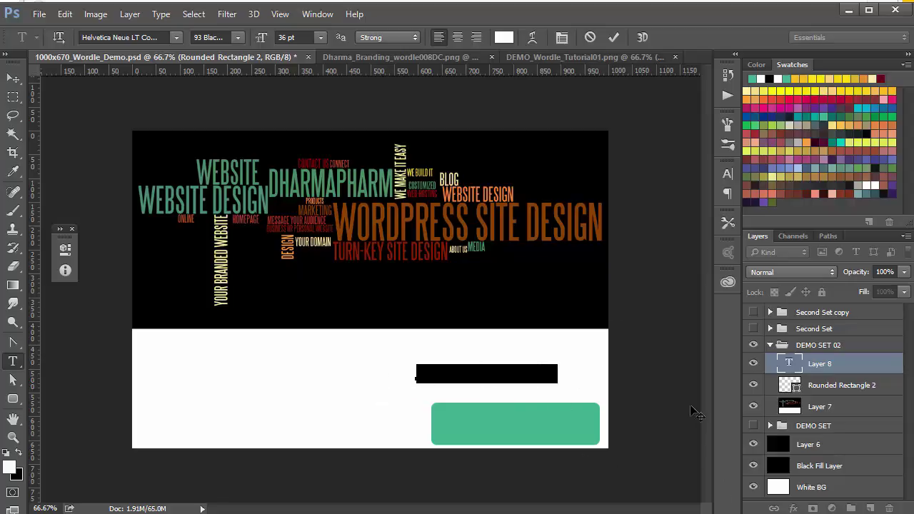
left_click(728, 174)
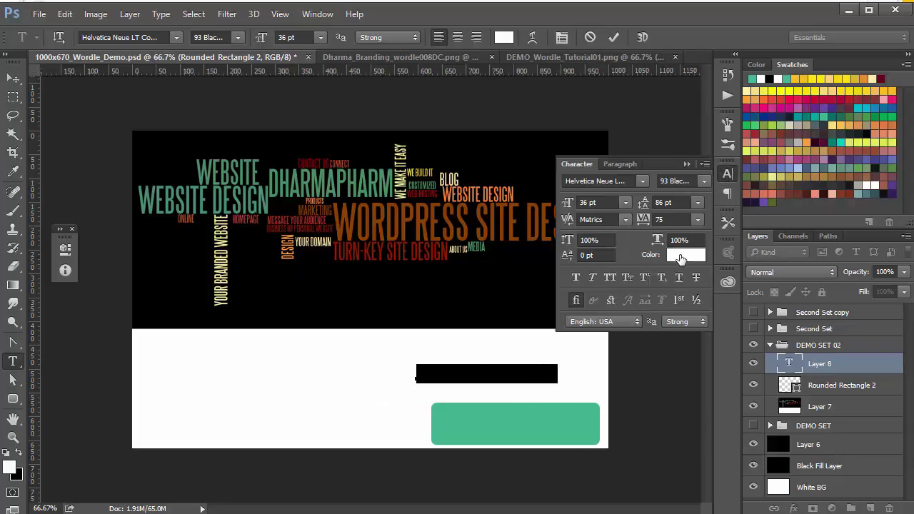
left_click(685, 255)
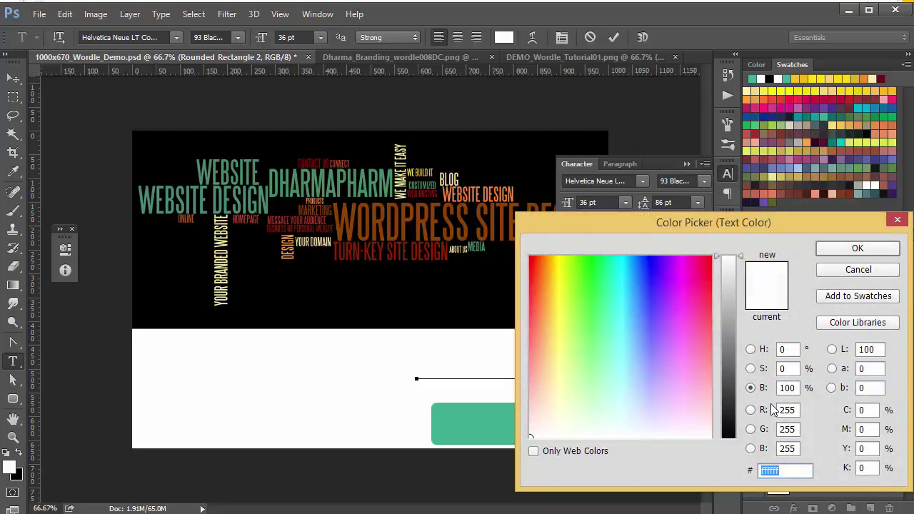
type("6b001")
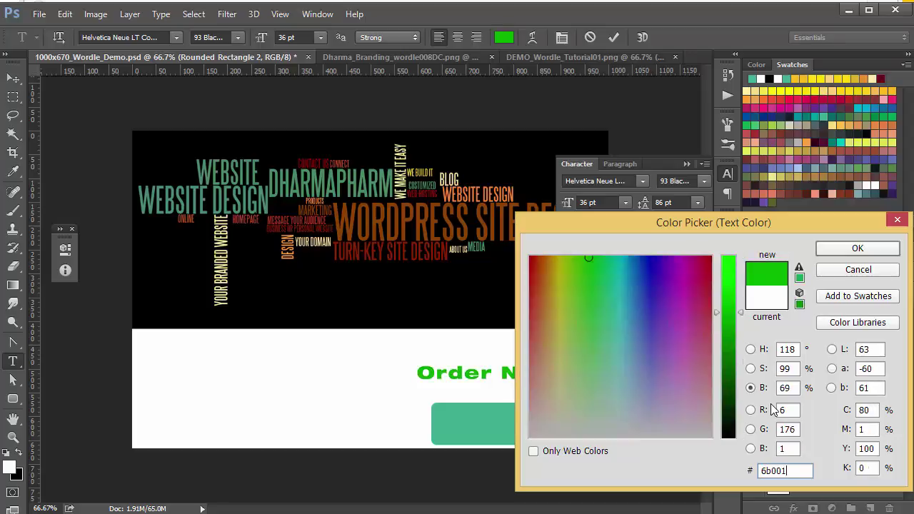
type("e")
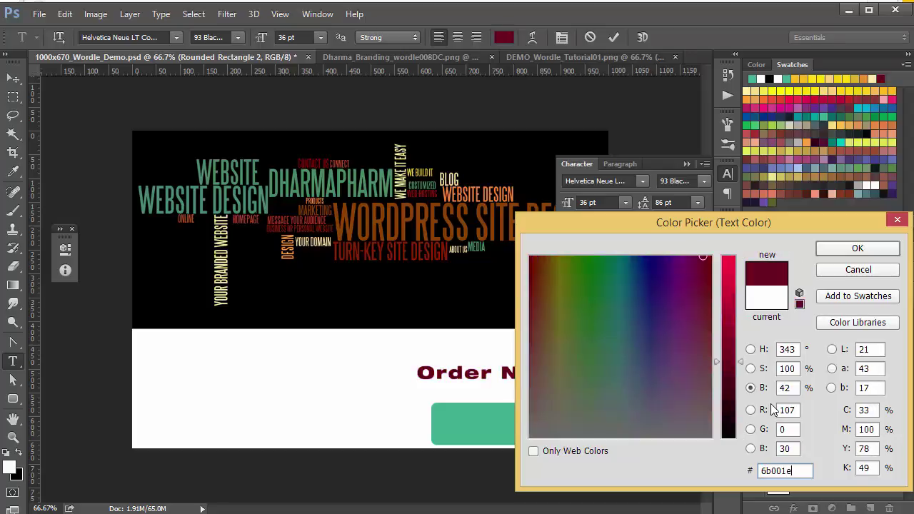
left_click(846, 252)
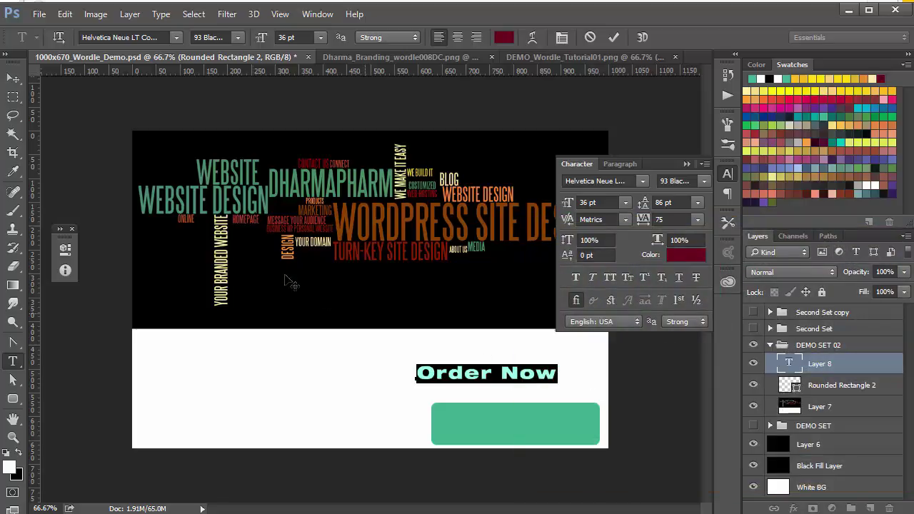
Step: Move the "Order Now" text onto the green rectangle and add an exclamation mark at its end
left_click(13, 78)
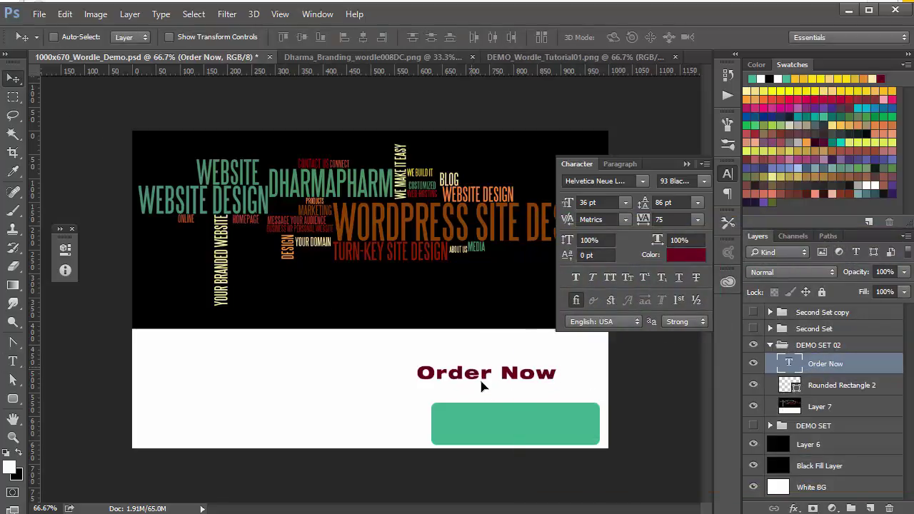
left_click_drag(474, 372, 500, 424)
left_click(13, 361)
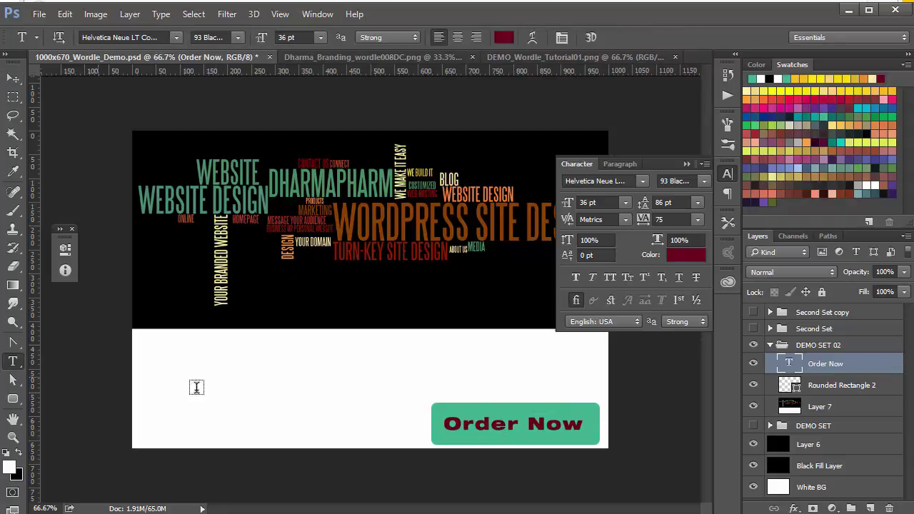
left_click(581, 425)
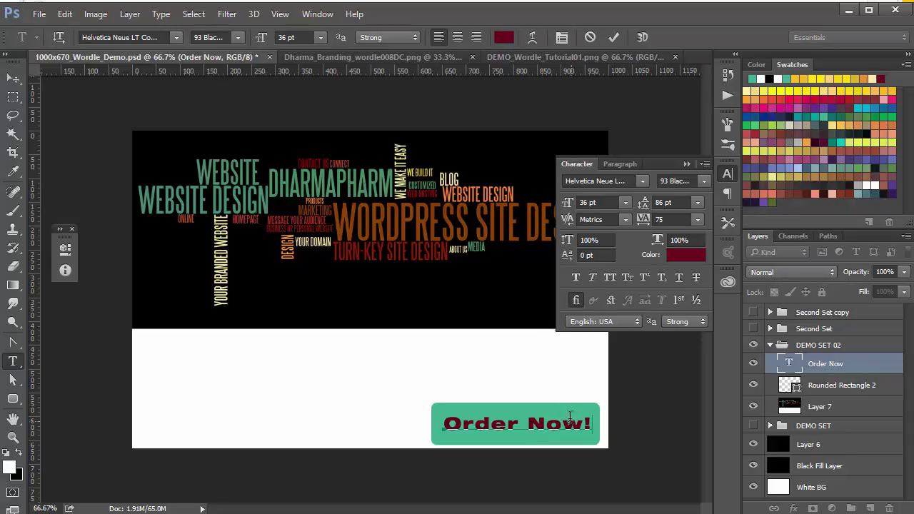
Step: Nudge the "Order Now!" text down 3 px on the green rectangle
left_click(13, 77)
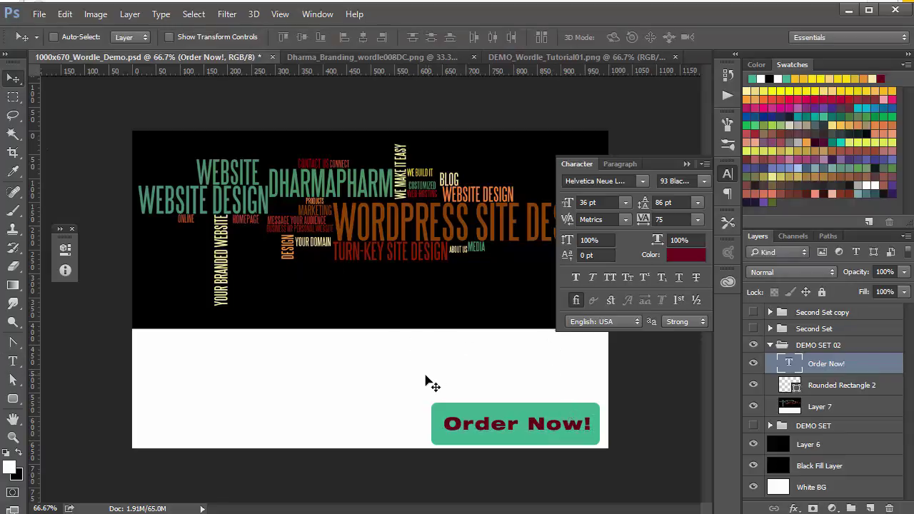
key("Down")
key("Down")
key("Down")
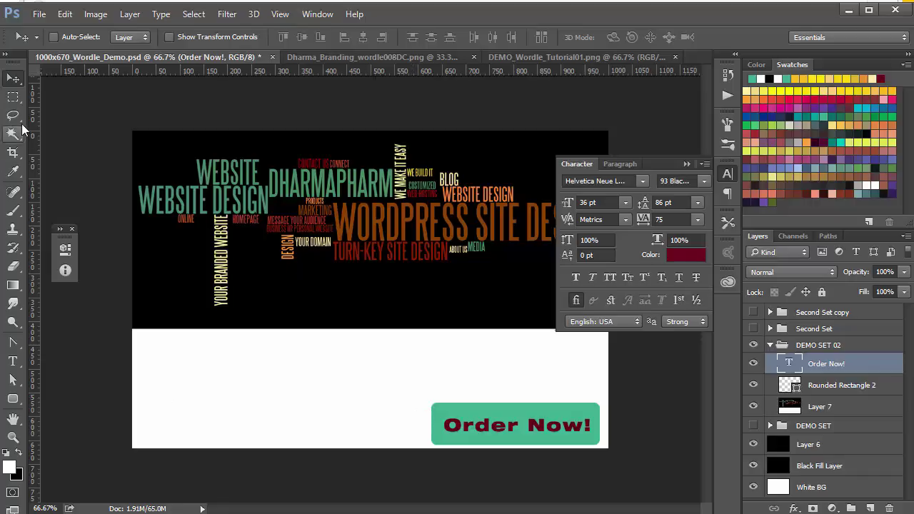
Step: Add the text line "Super Cool World-Class Website" in the white strip and position it just above the green button
left_click(13, 362)
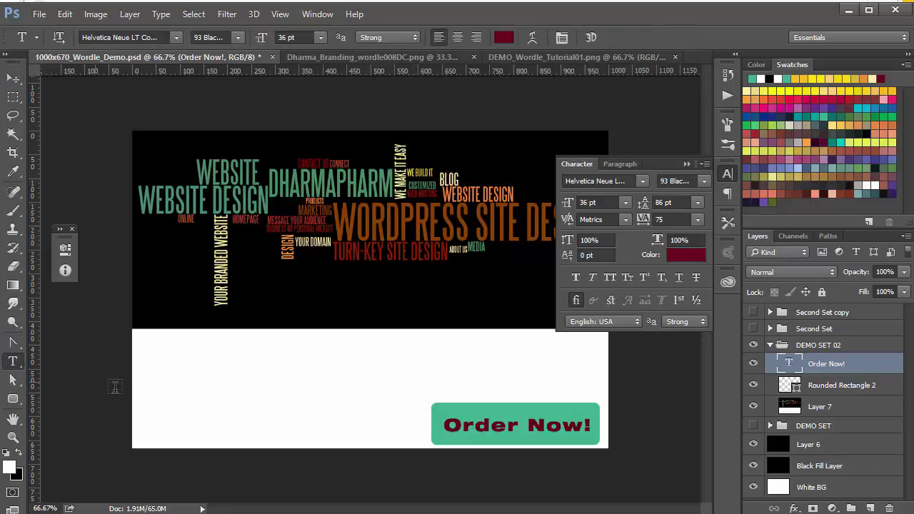
left_click(144, 385)
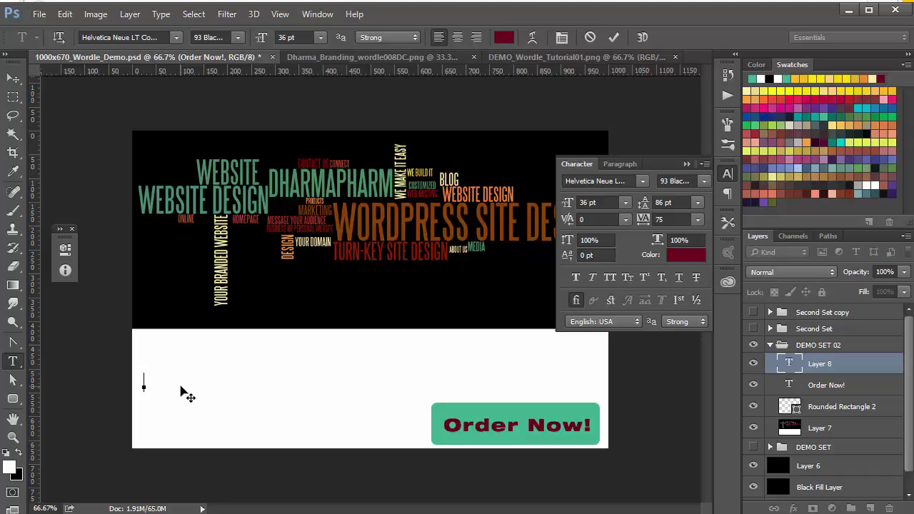
type("Sup")
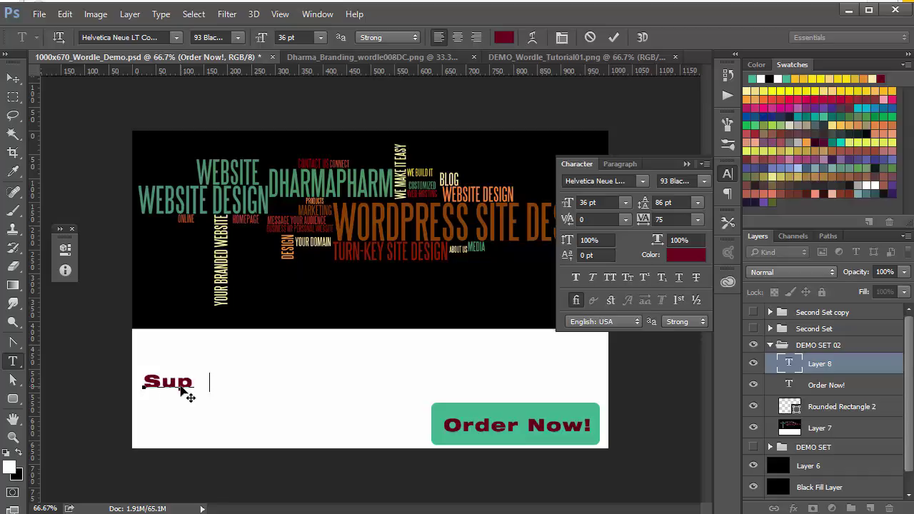
type("er C")
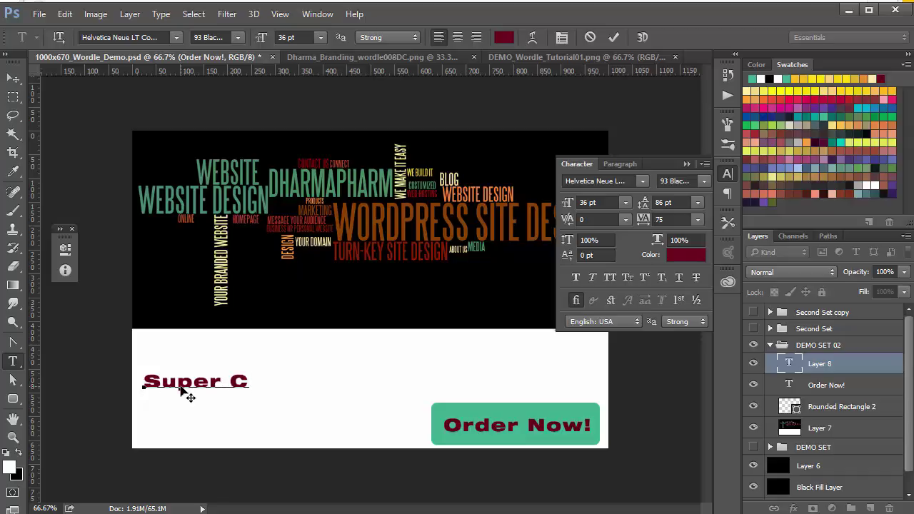
type("ool World")
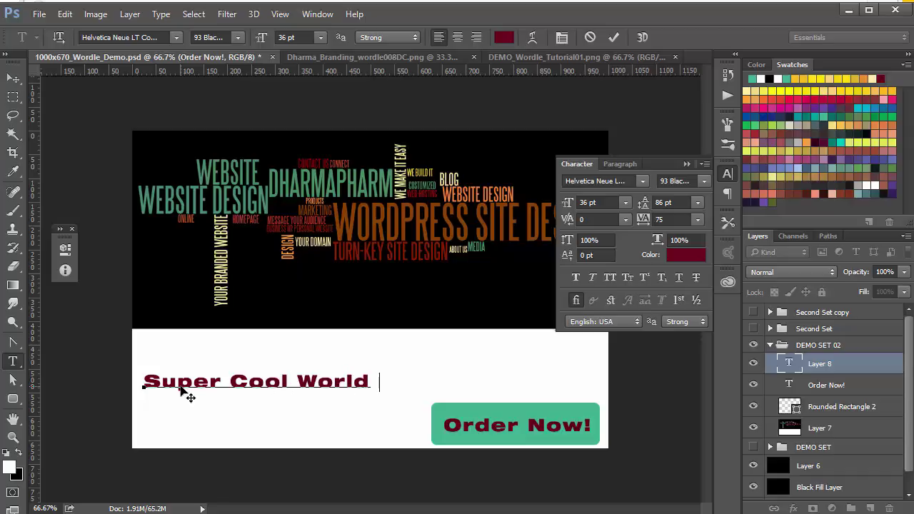
type("-Class W")
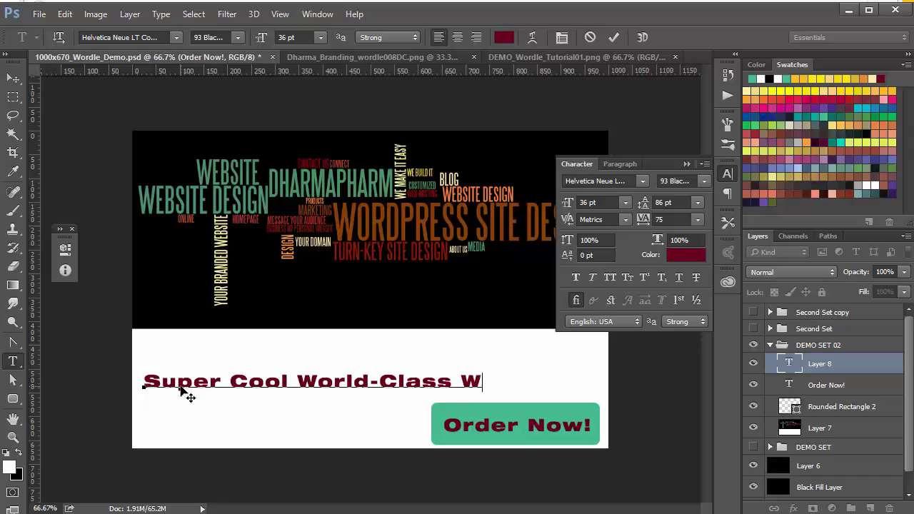
type("ebsite")
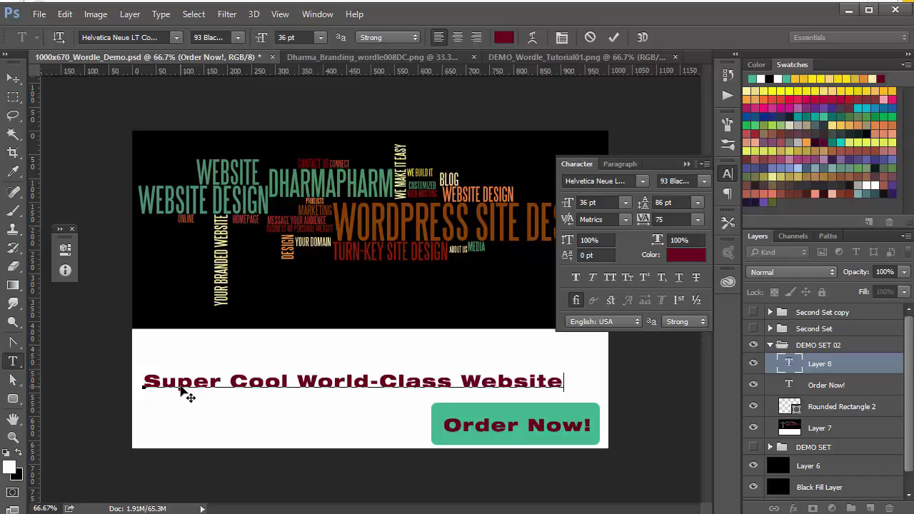
left_click(13, 77)
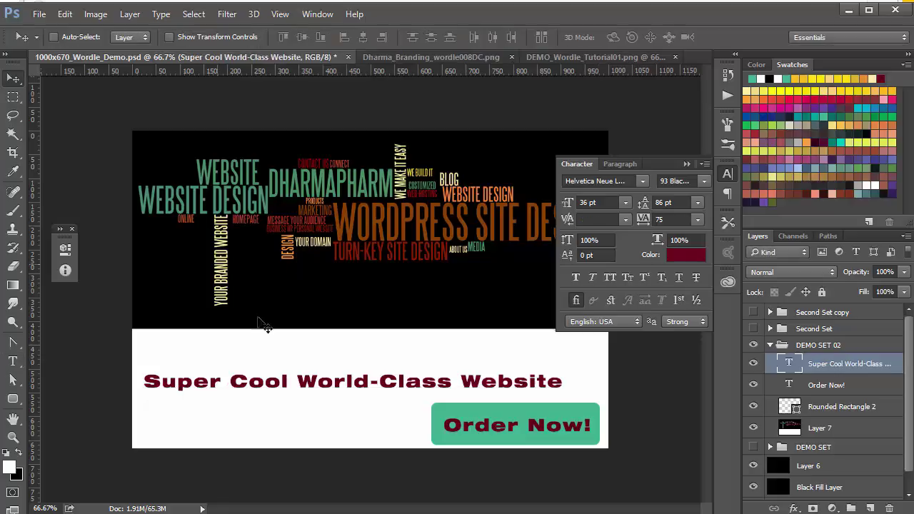
left_click_drag(293, 386, 314, 387)
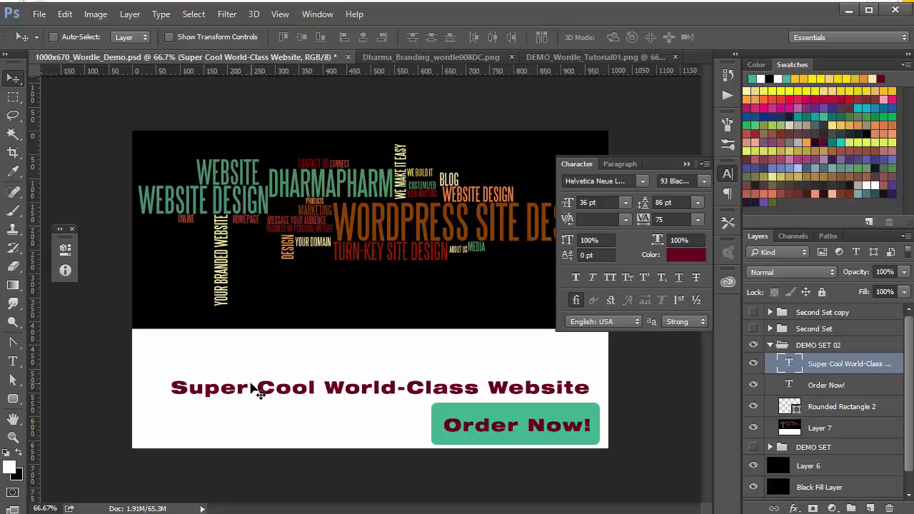
Step: Add the text "Get Your Own.." above the start of the "Super Cool World-Class Website" line
left_click(13, 361)
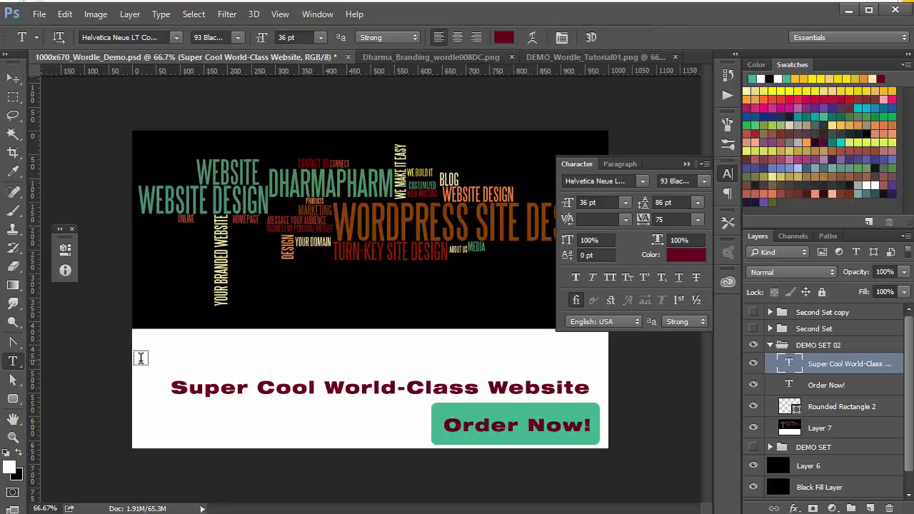
left_click(168, 359)
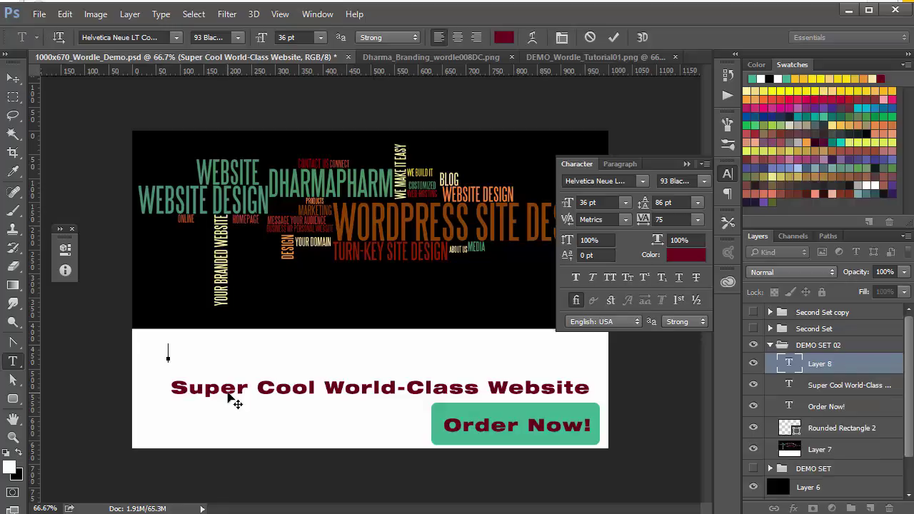
type("Get You")
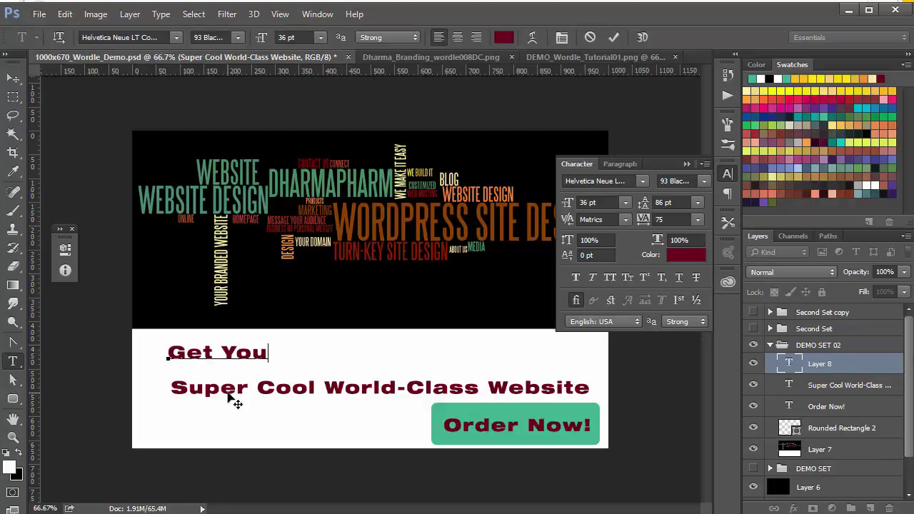
type("r Own...")
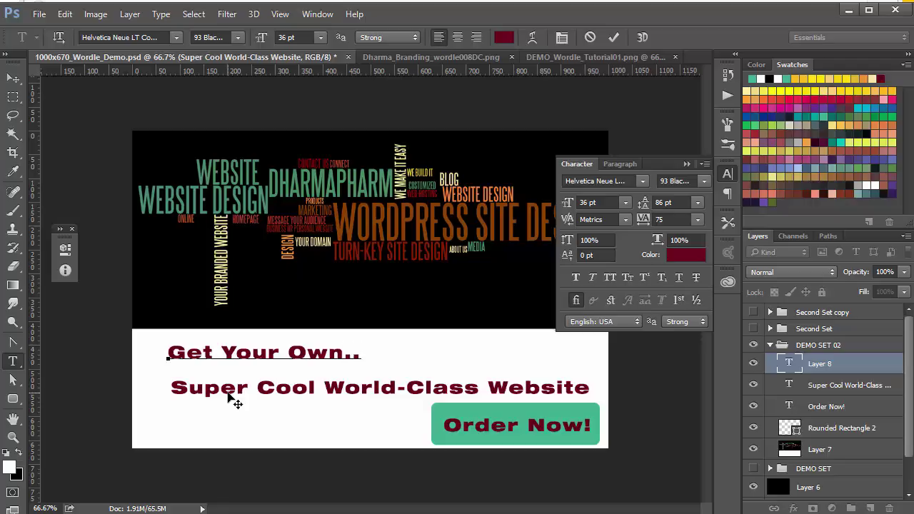
left_click(13, 78)
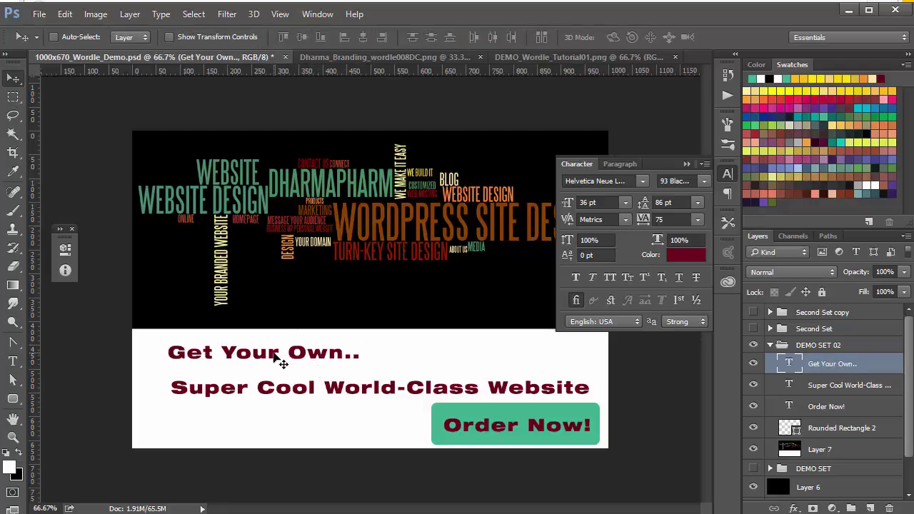
Step: Set the color of the "Get Your Own.." text to ee5d2f
left_click(685, 259)
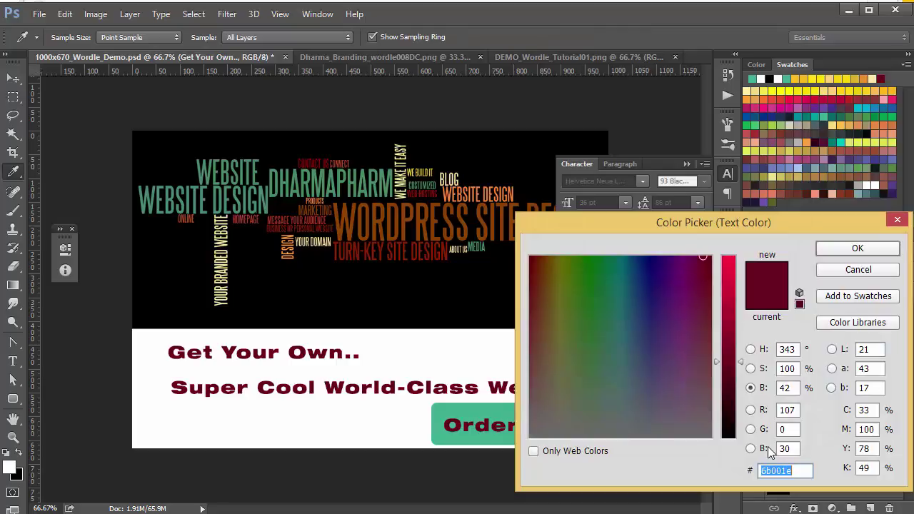
type("ee")
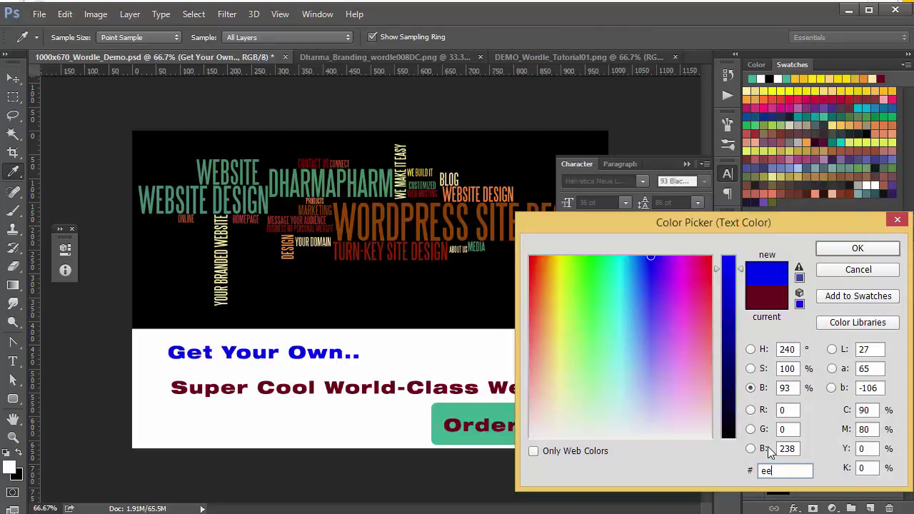
type("5d")
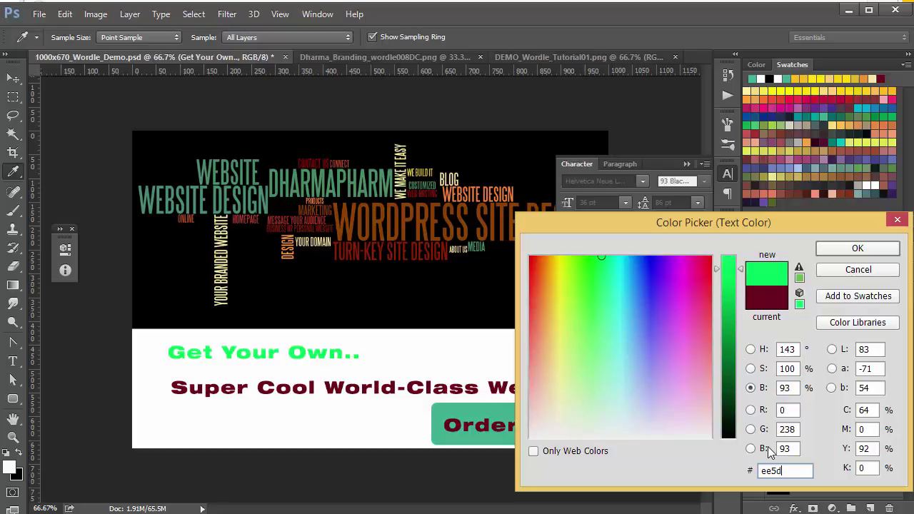
type("2f")
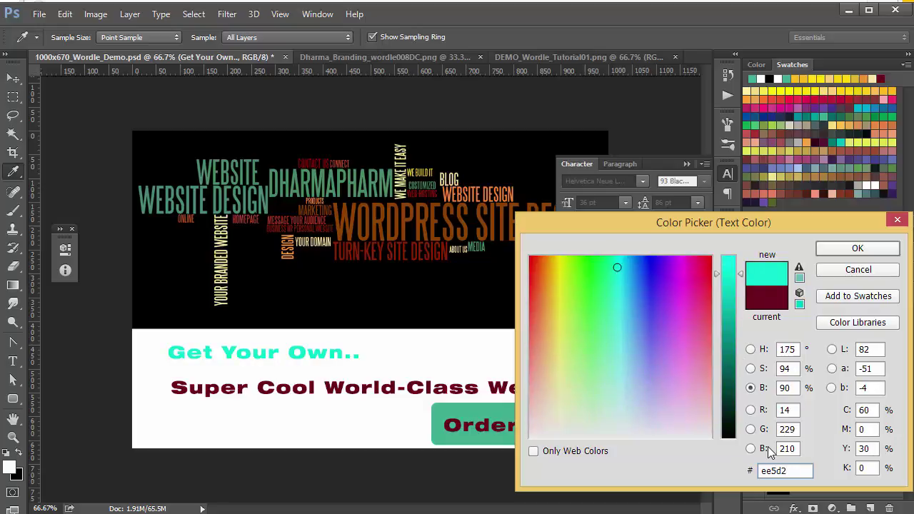
left_click(847, 250)
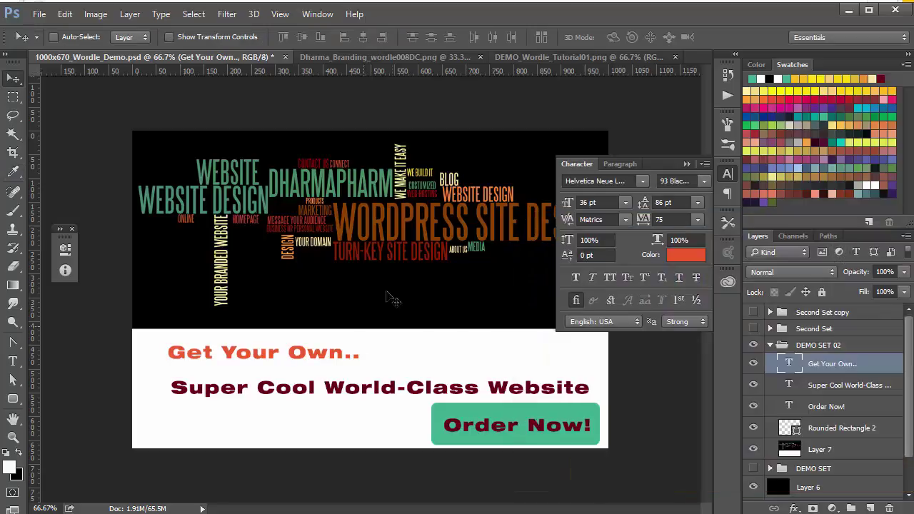
Step: Change the font of the "Get Your Own.." text to Steelfish ExtraBold
left_click(643, 181)
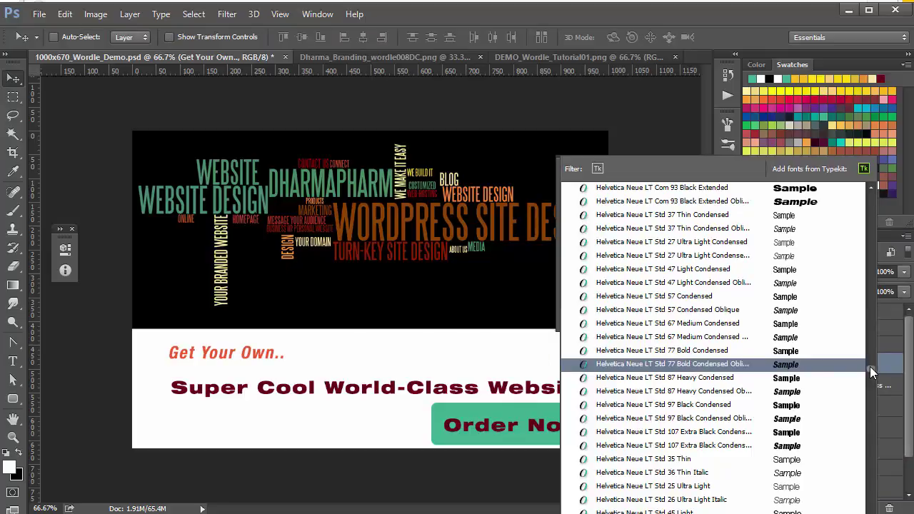
left_click_drag(870, 367, 869, 503)
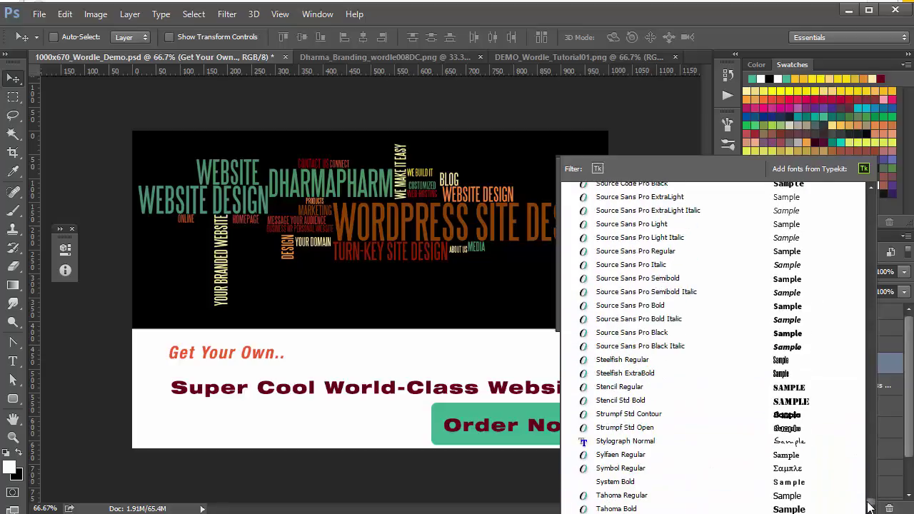
left_click(629, 375)
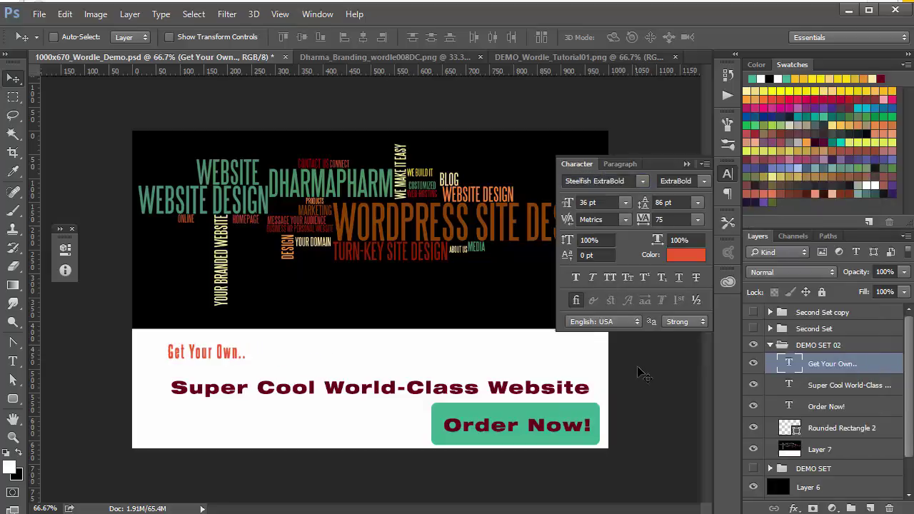
Step: Enlarge the "Get Your Own.." text to 96 pt and move it fully inside the white strip, just above the "Super Cool World-Class Website" line
left_click(587, 204)
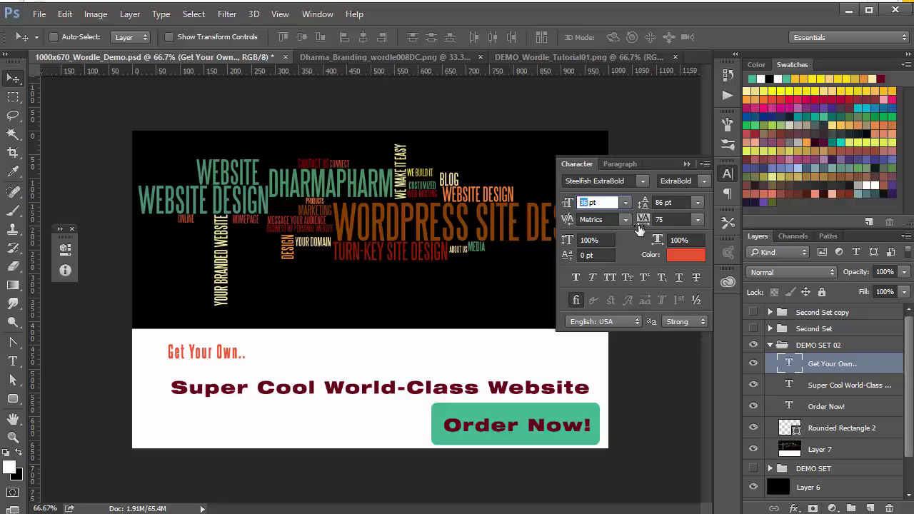
key("Tab")
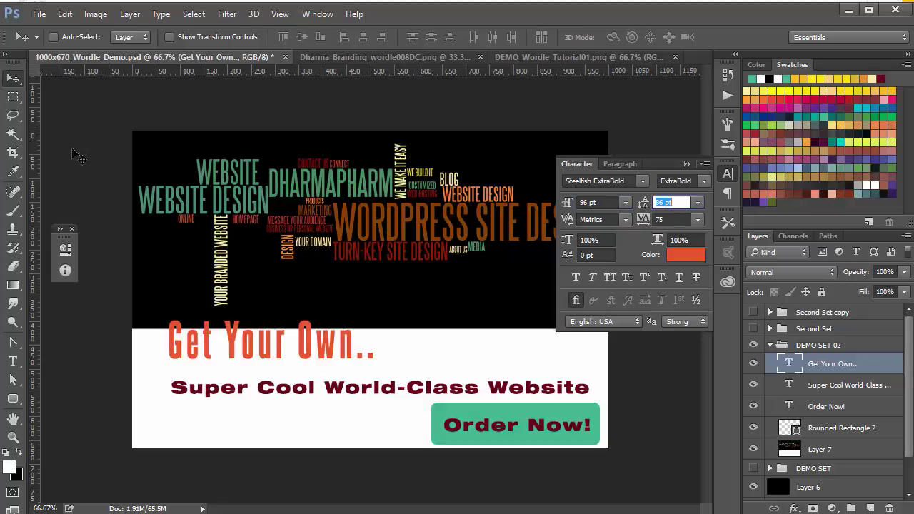
left_click_drag(202, 351, 186, 363)
Step: Set the "Super Cool World-Class Website" text to 40 pt and shift it so the whole line fits across the white strip
left_click(822, 386)
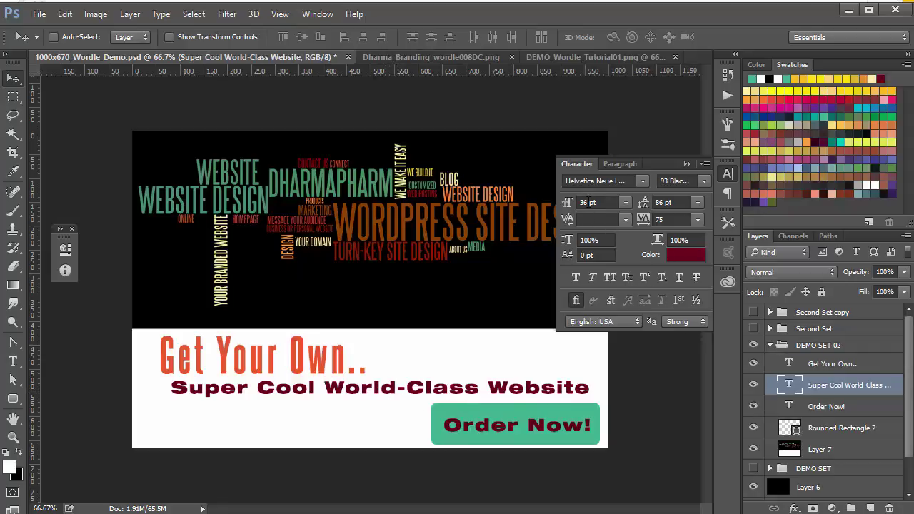
double_click(588, 202)
type("40")
key("Tab")
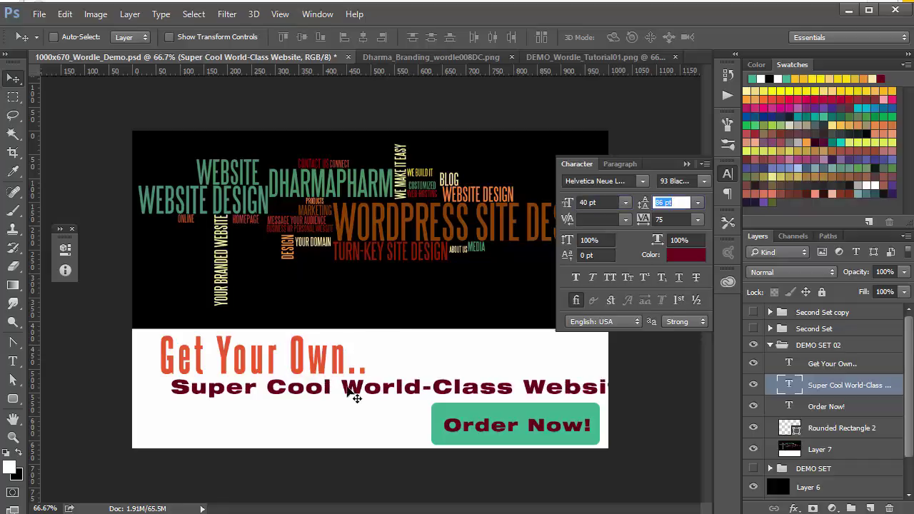
left_click_drag(350, 392, 335, 391)
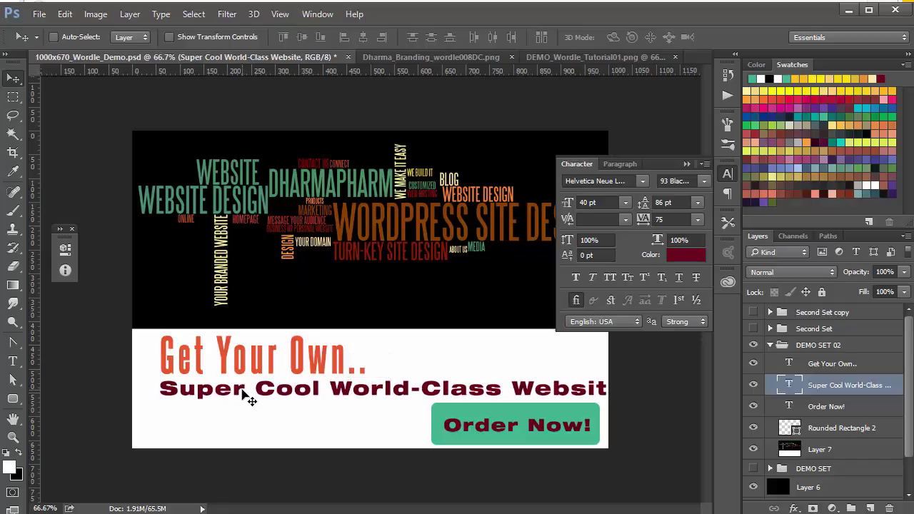
left_click_drag(245, 392, 220, 395)
Step: Reduce the "Super Cool World-Class Website" text to 38 pt and position its end in line with the end of "Order Now!"
double_click(583, 203)
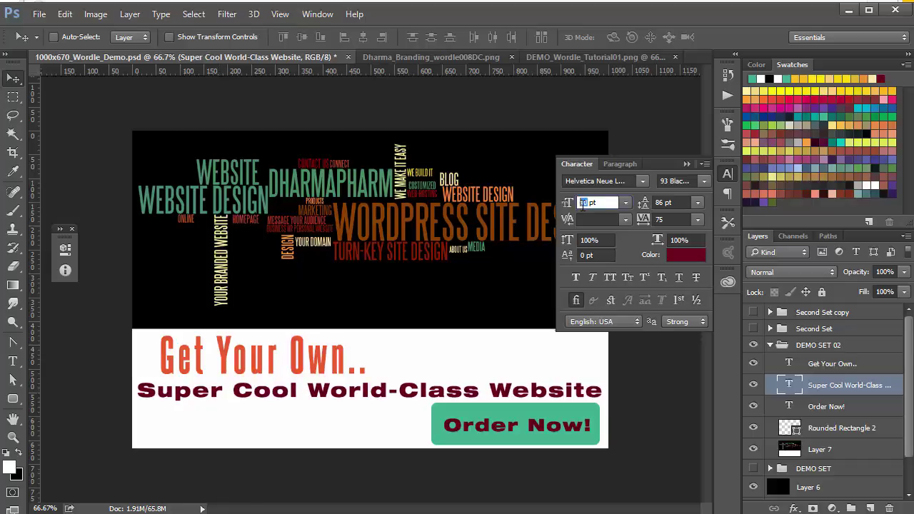
type("38")
key("Tab")
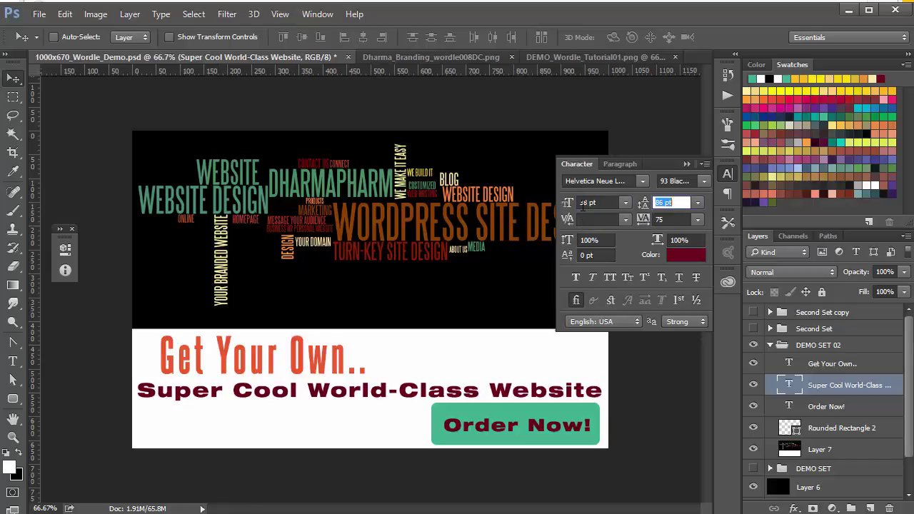
left_click_drag(372, 392, 382, 393)
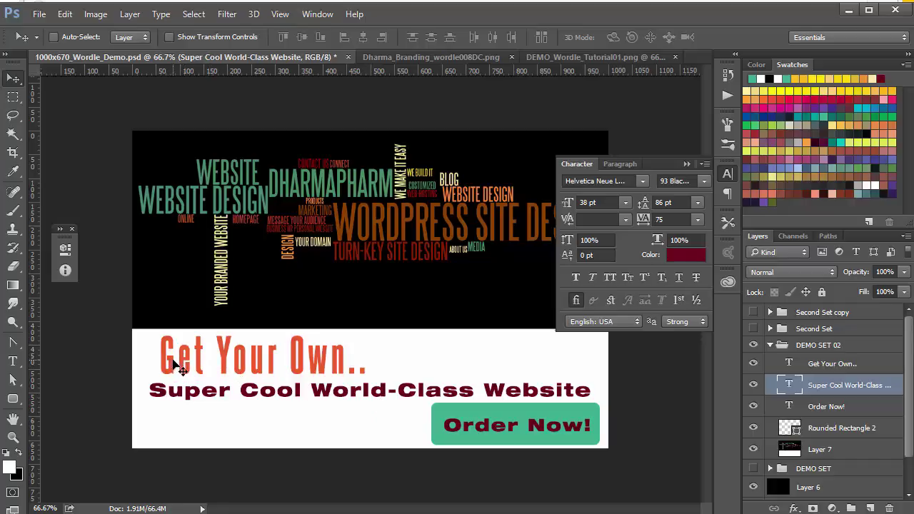
Step: Align the start of the "Get Your Own.." text with the start of the line below it, and collapse the character settings
left_click(818, 364)
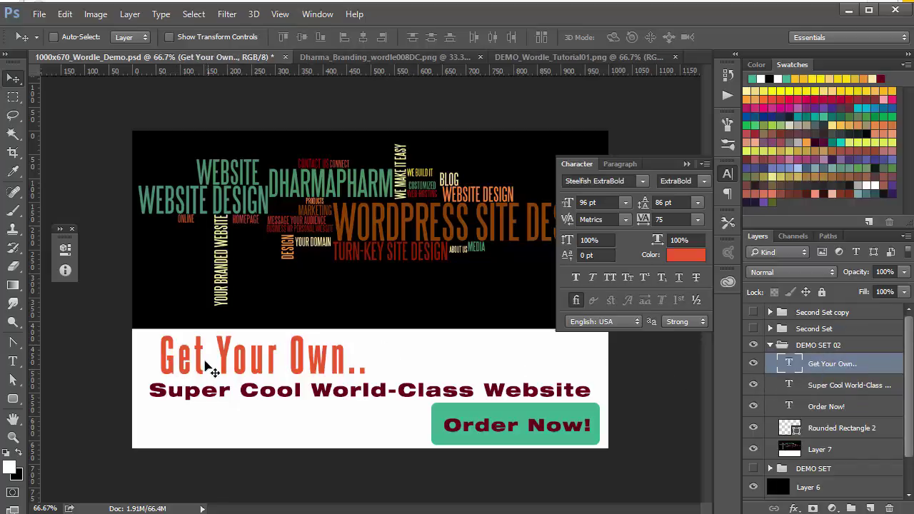
left_click_drag(206, 366, 191, 367)
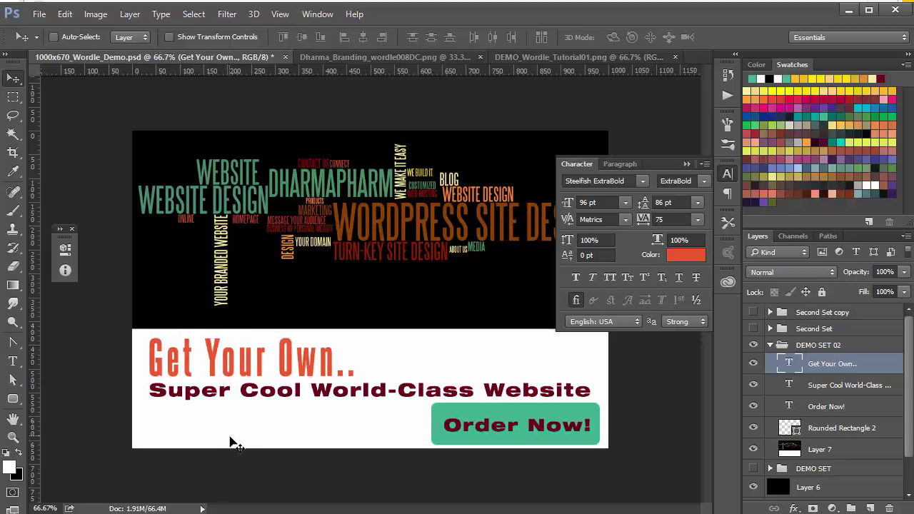
left_click(685, 164)
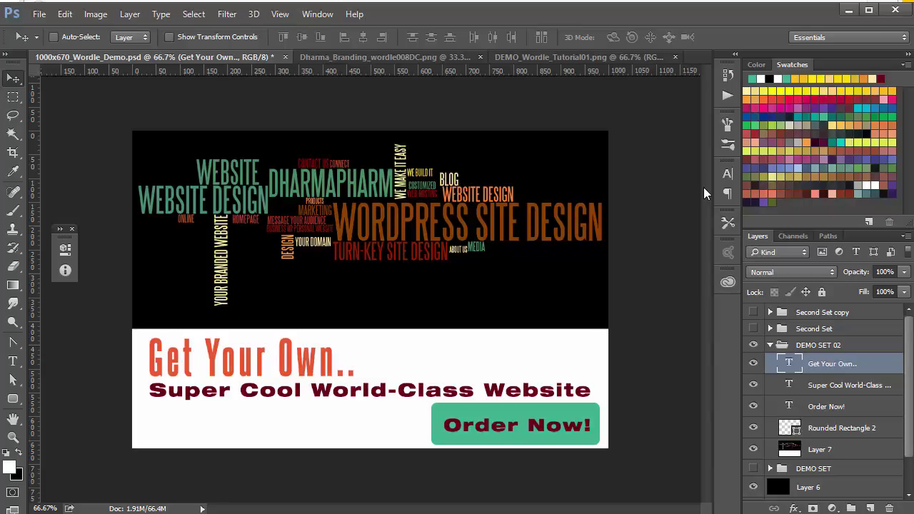